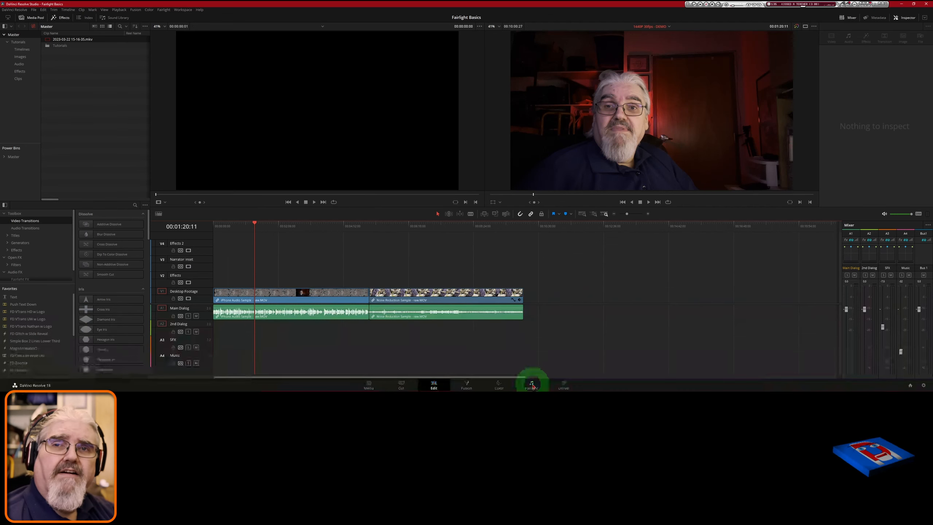
Switch to the Fairlight page and adjust the timeline's track heights so the audio tracks fit in view.
left_click(531, 385)
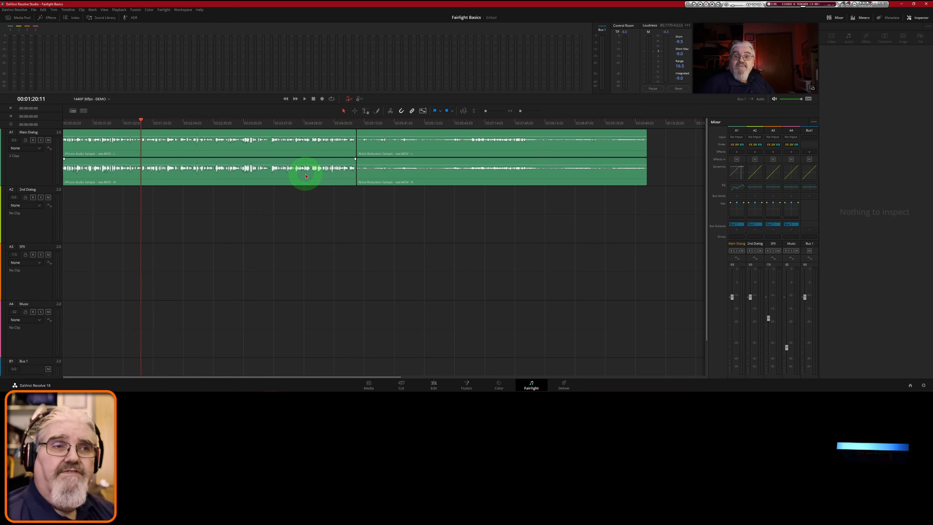
key("shift")
scroll(297, 233, "up", 1)
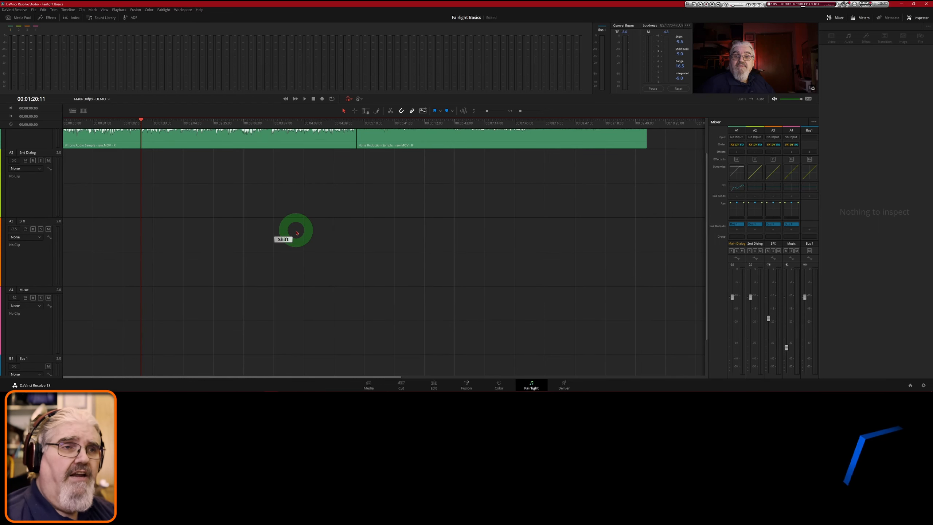
scroll(297, 232, "down", 2)
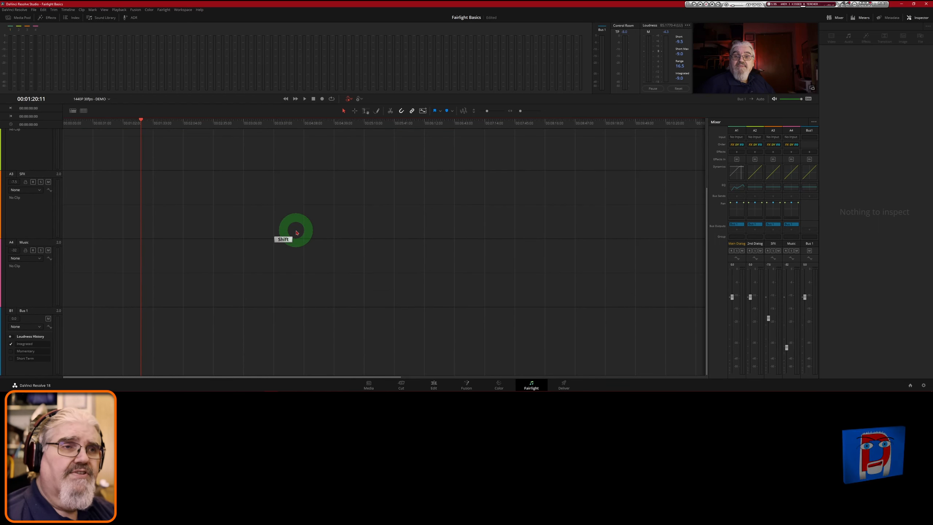
scroll(373, 214, "up", 1)
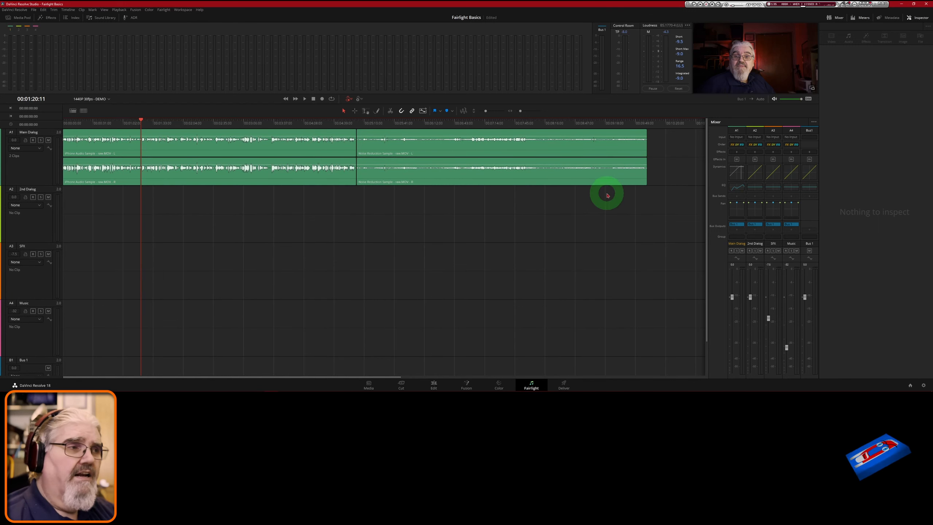
scroll(678, 155, "up", 3)
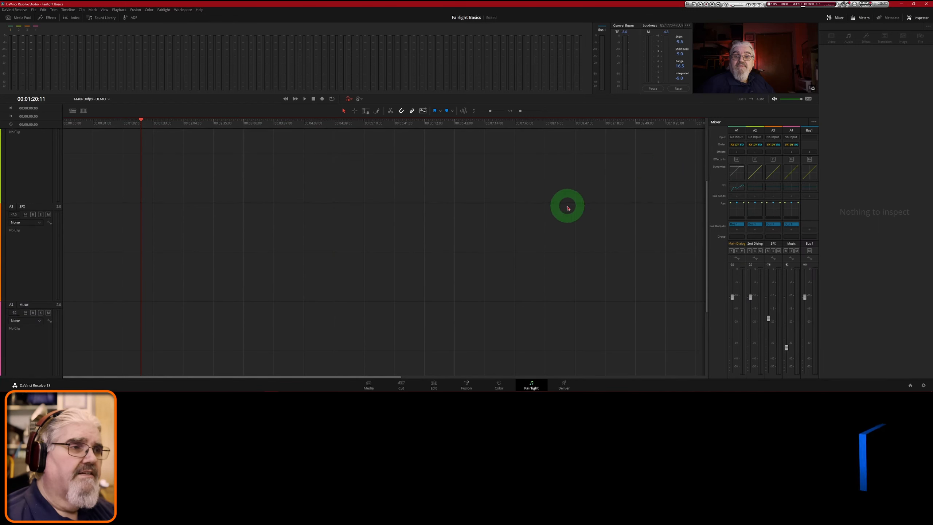
scroll(567, 207, "up", 3)
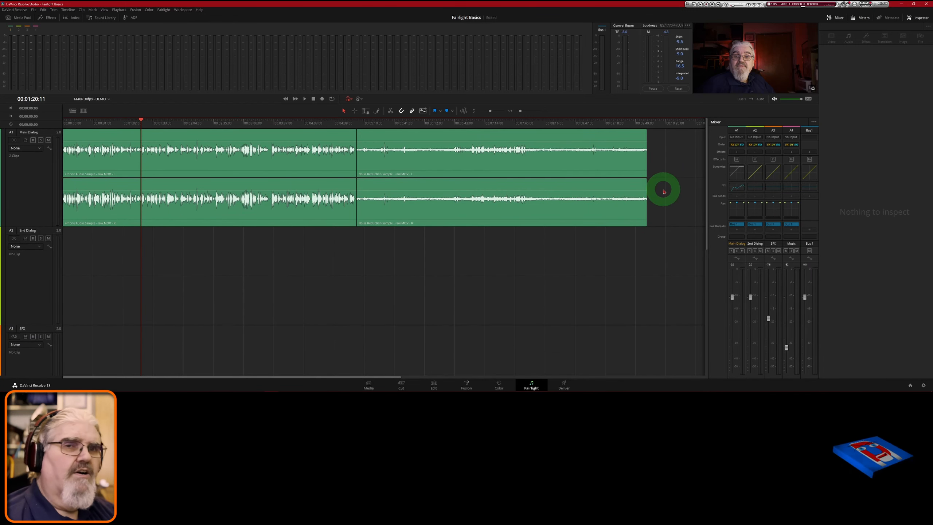
key("shift")
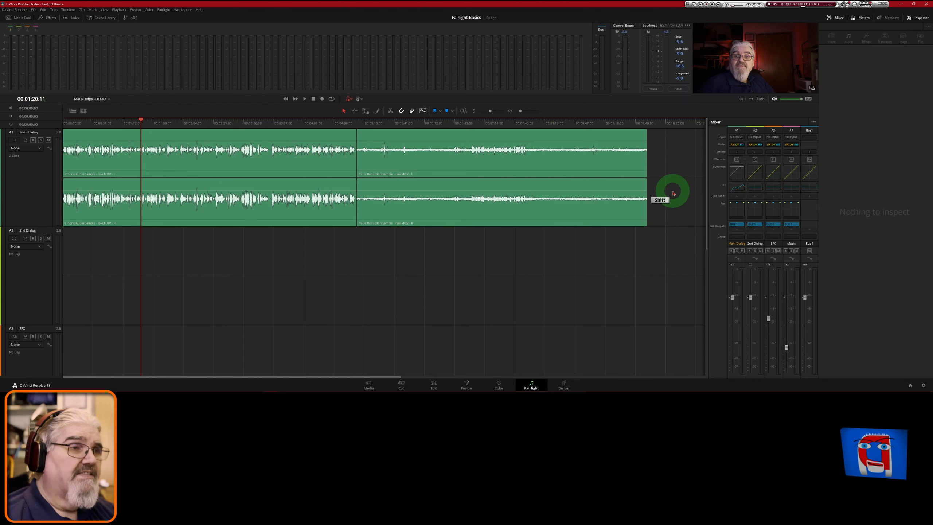
scroll(673, 193, "down", 4)
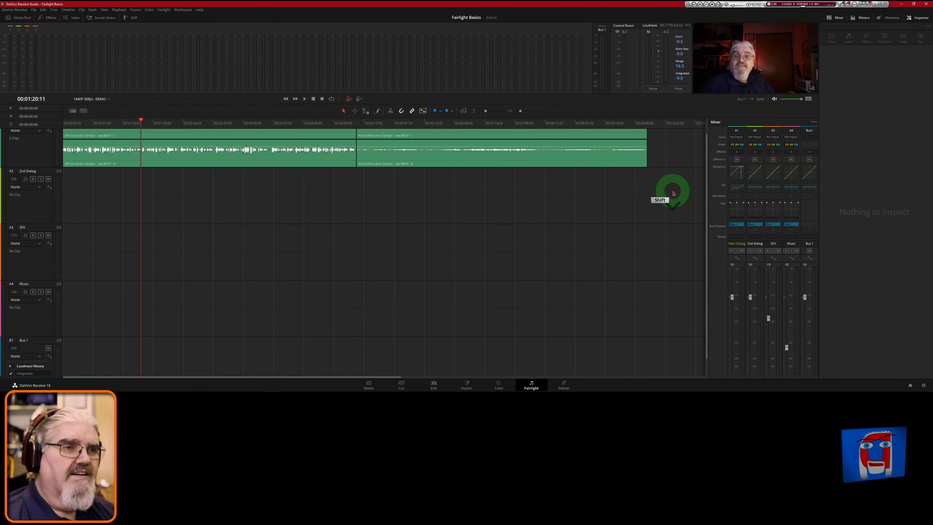
scroll(673, 192, "up", 2)
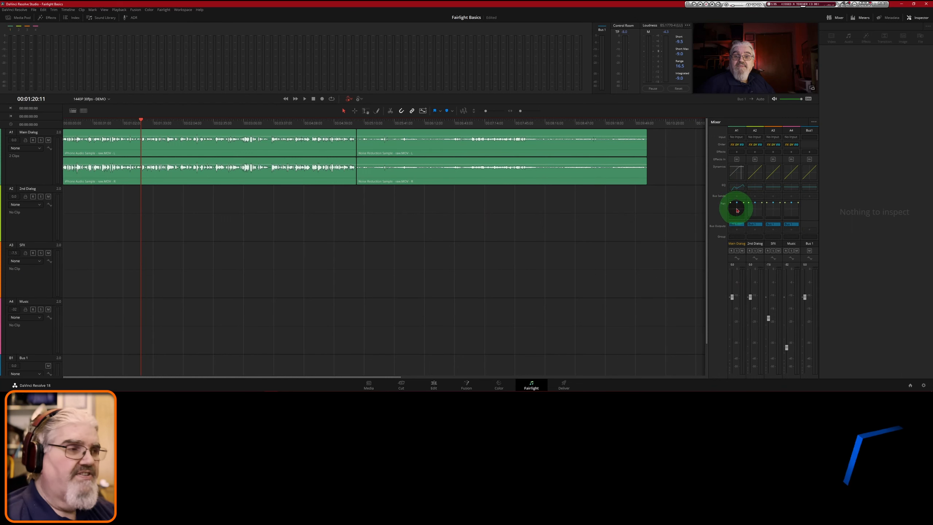
Open the equalizer of the Main Dialog track, reset it to its default settings, and move its window clear of the timeline ruler.
left_click(738, 189)
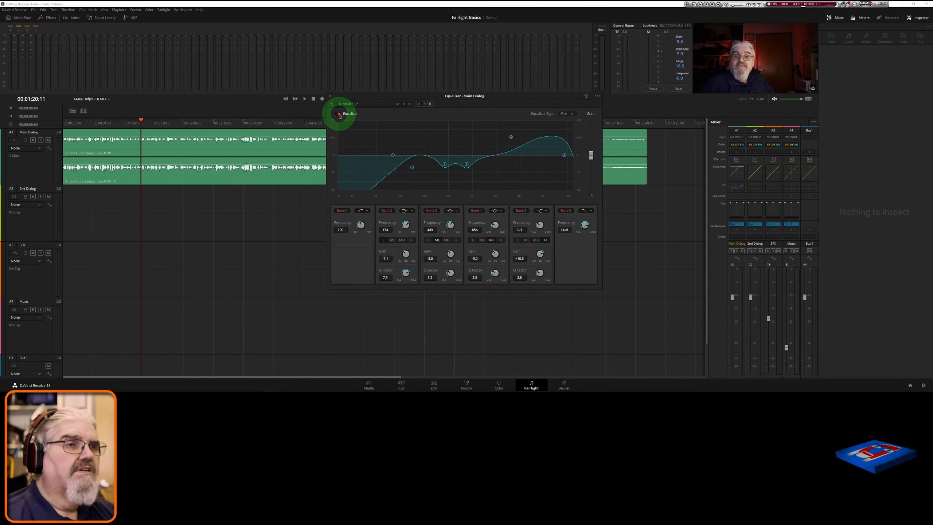
left_click(397, 104)
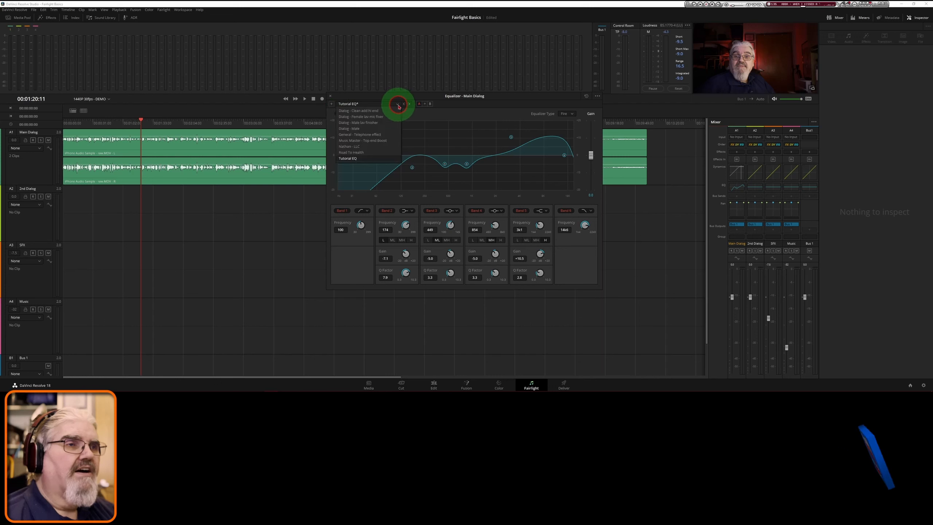
left_click(392, 100)
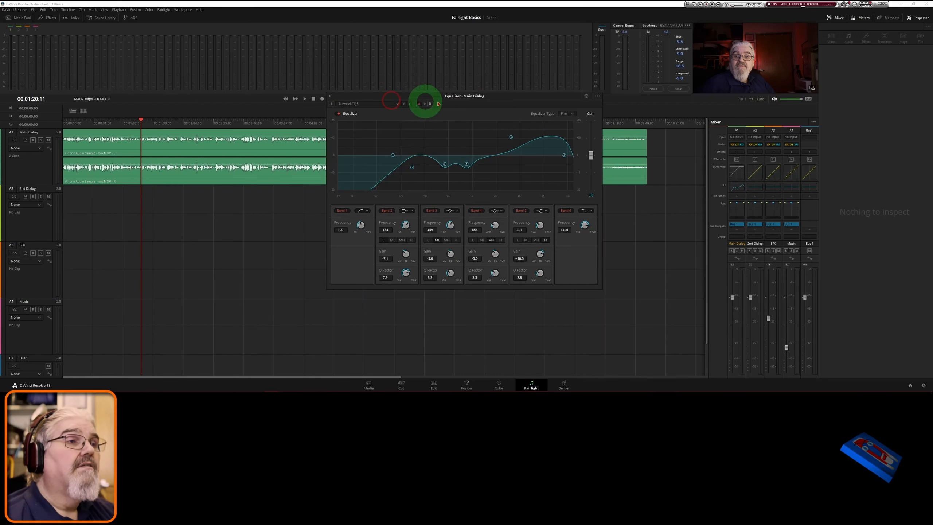
left_click(587, 96)
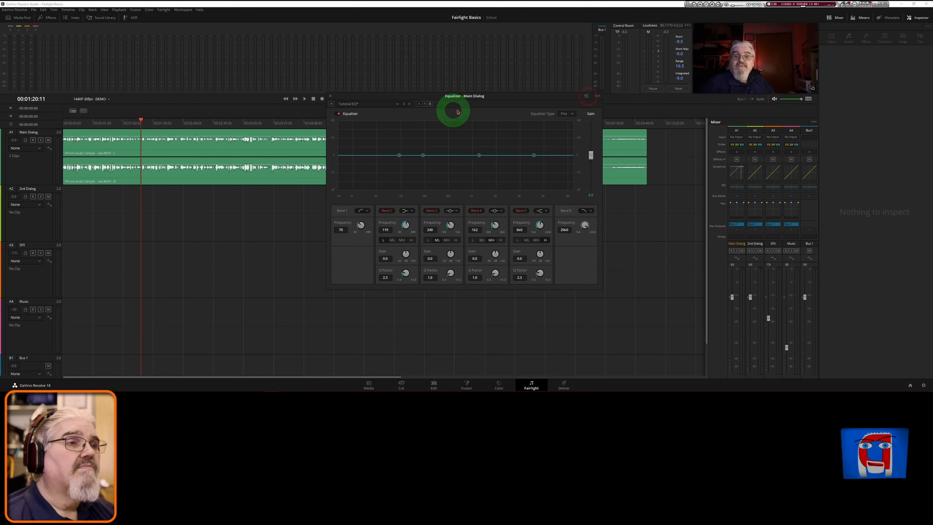
left_click_drag(469, 95, 486, 165)
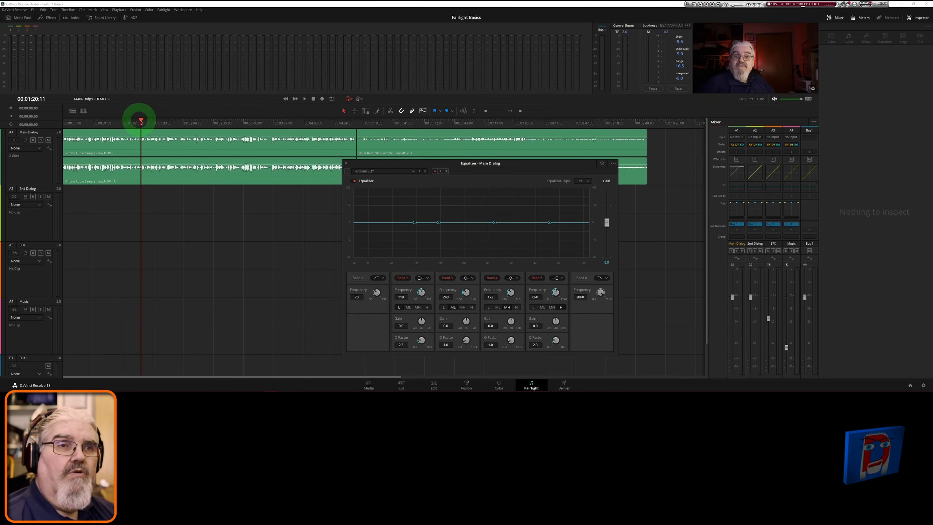
Position the playhead near the start of the first dialog clip and enable equalizer Bands 1 and 6.
left_click_drag(140, 121, 71, 123)
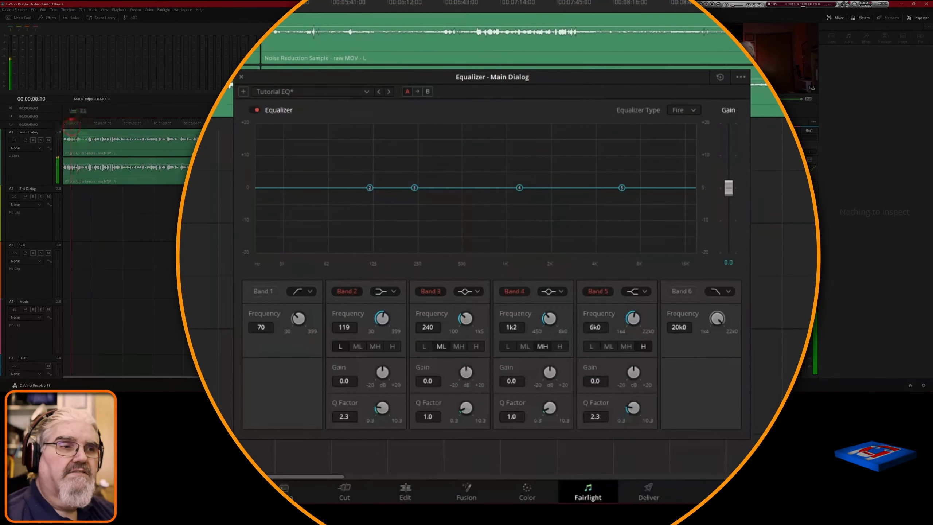
left_click(264, 294)
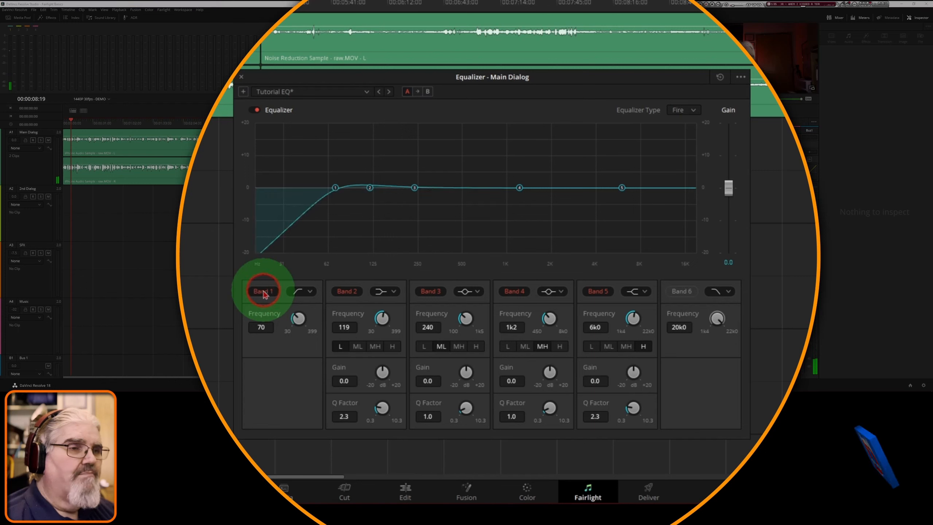
left_click(681, 294)
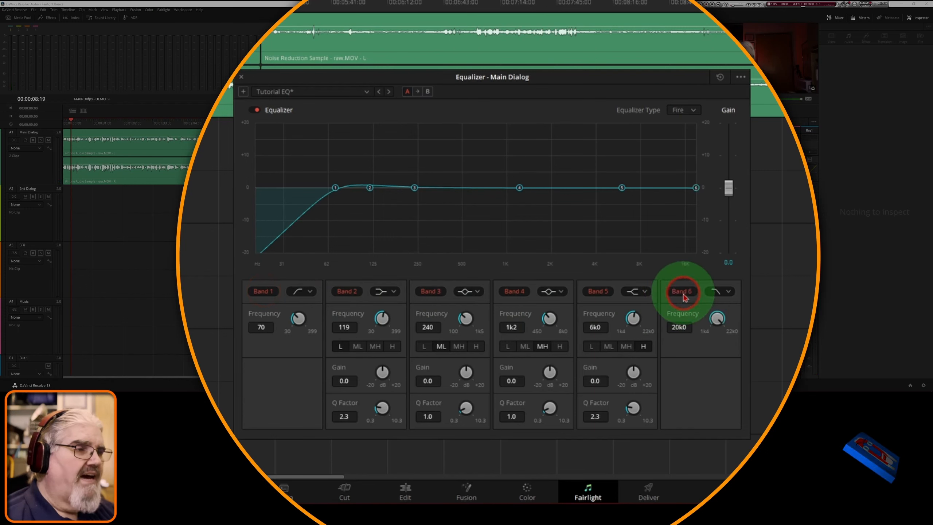
Change the filter shape of equalizer Bands 2 and 5 to bell.
left_click(380, 292)
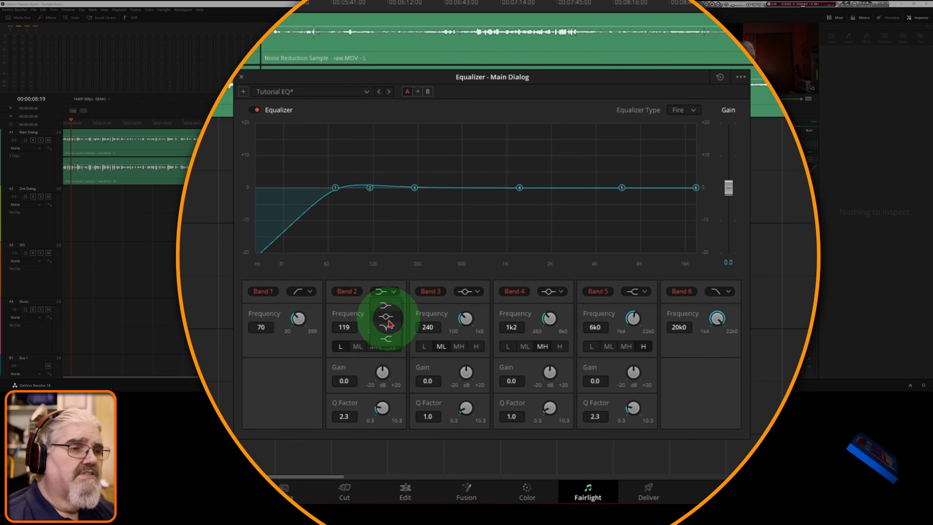
left_click(388, 319)
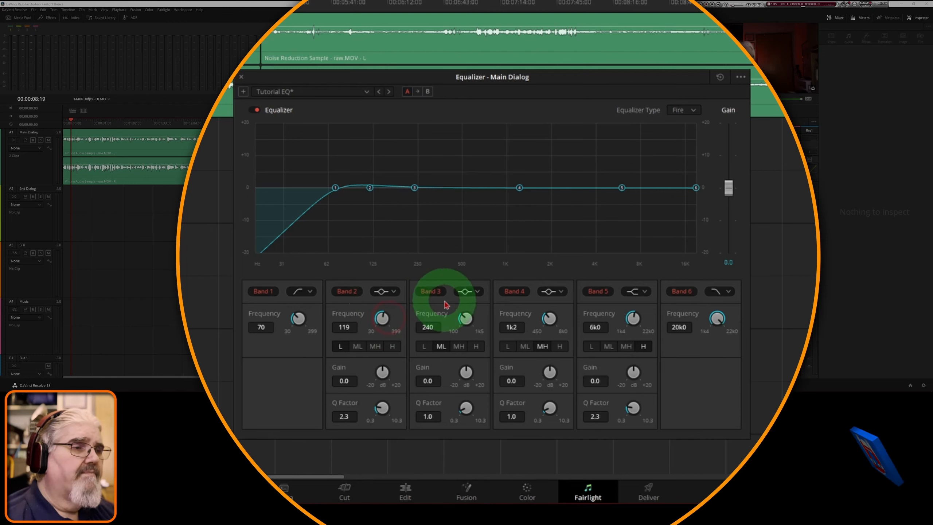
left_click(635, 292)
left_click(637, 314)
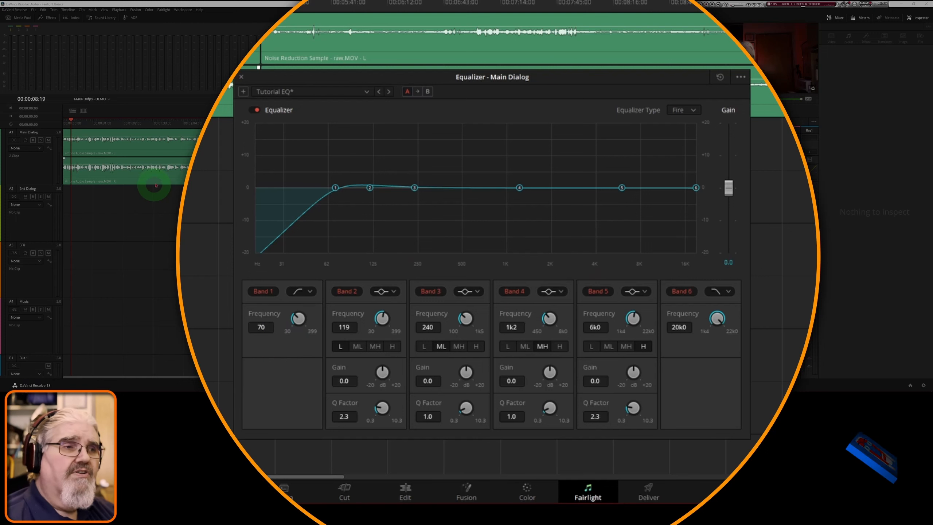
Play the dialog from about 00:00:03:10 with the equalizer bypassed, and re-enable the equalizer during playback.
left_click(257, 110)
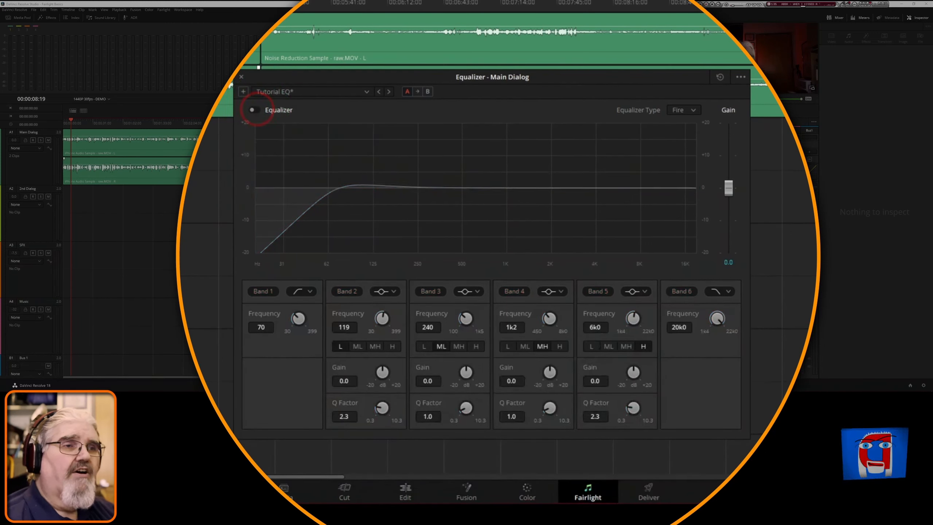
left_click_drag(68, 124, 67, 123)
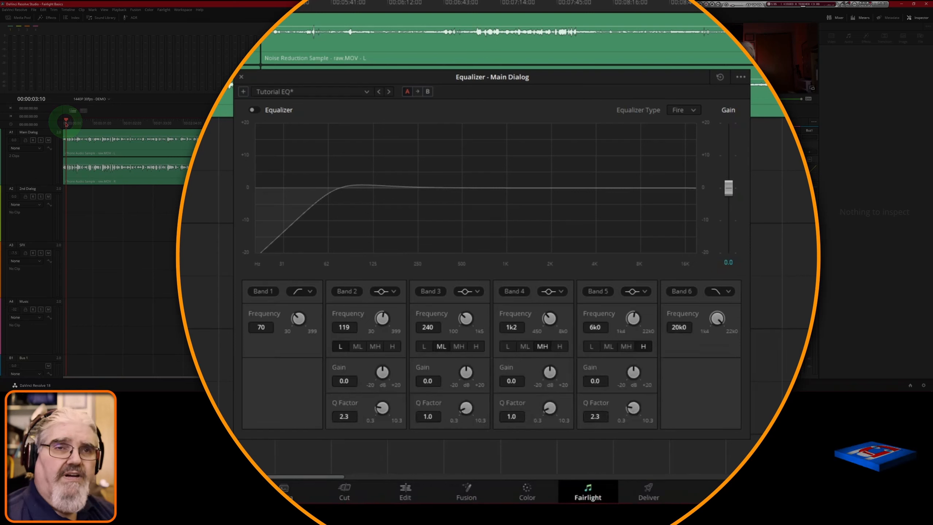
key("space")
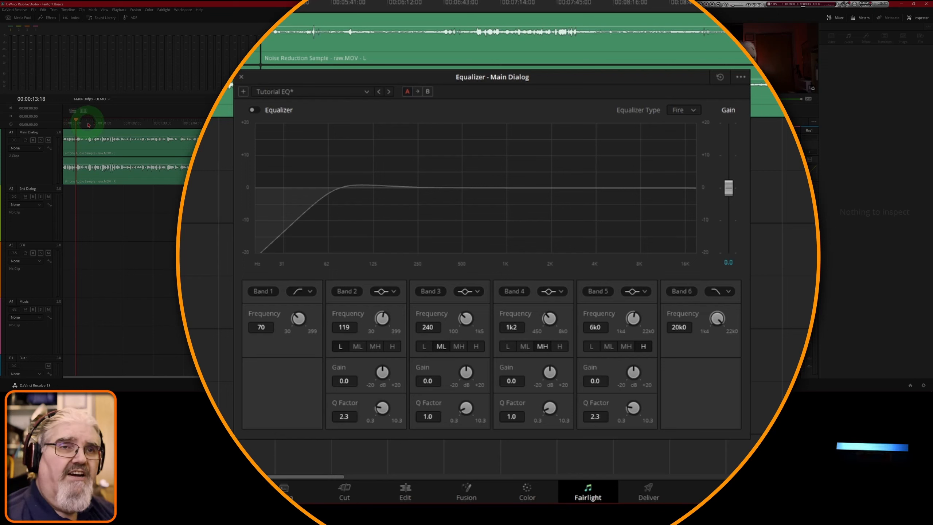
key("space")
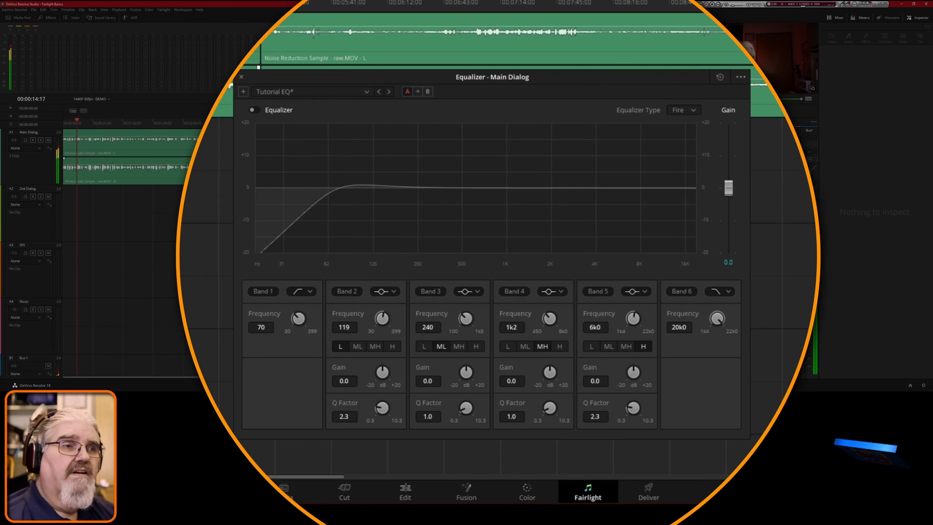
left_click(253, 110)
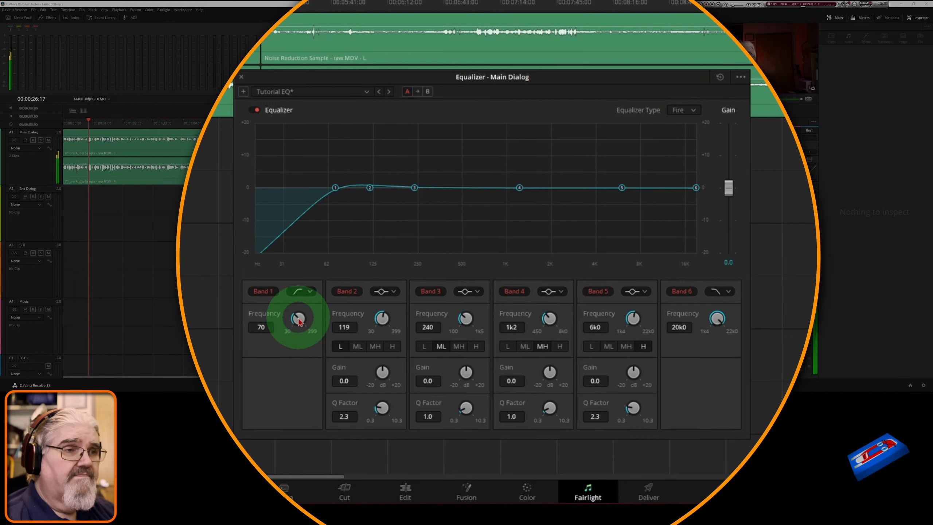
Set Band 1's frequency to 116 Hz and Band 2's to 174 Hz, comparing the sound with the equalizer off and on.
left_click_drag(299, 322, 334, 318)
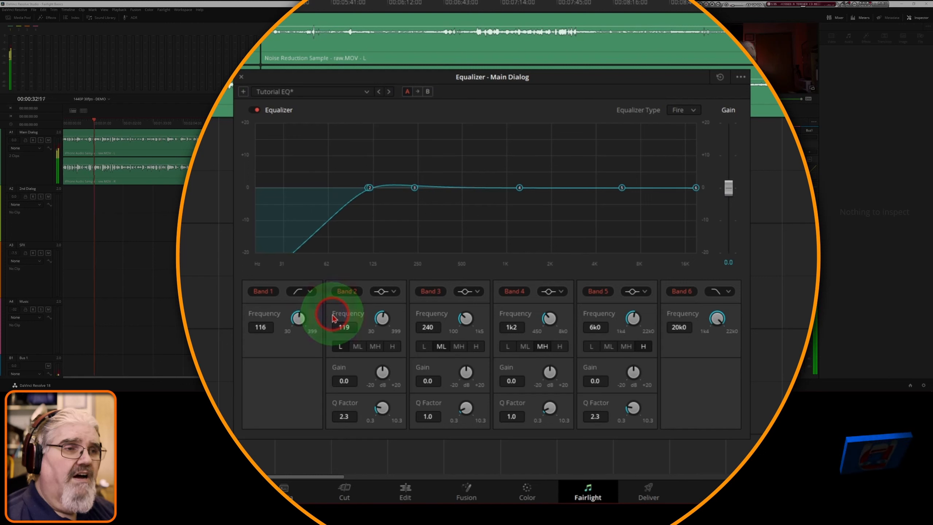
left_click(381, 321)
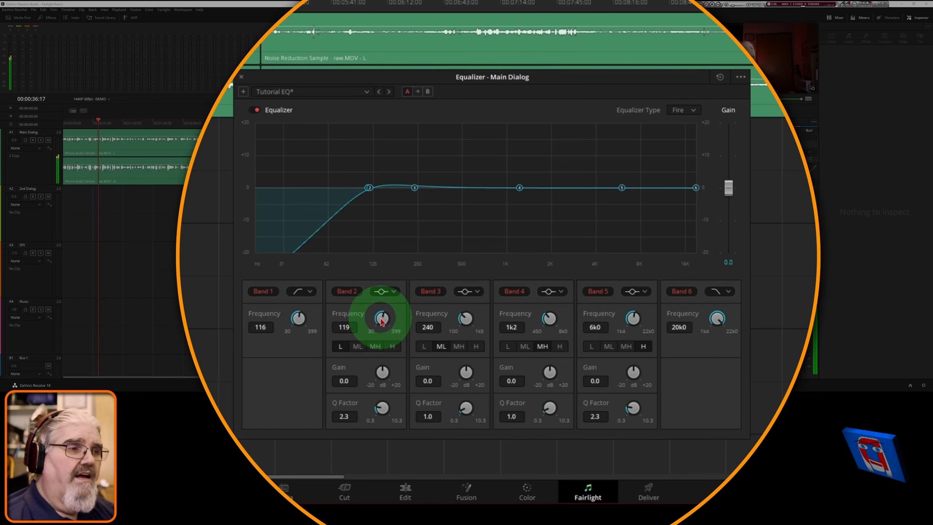
left_click_drag(381, 321, 408, 320)
left_click(255, 115)
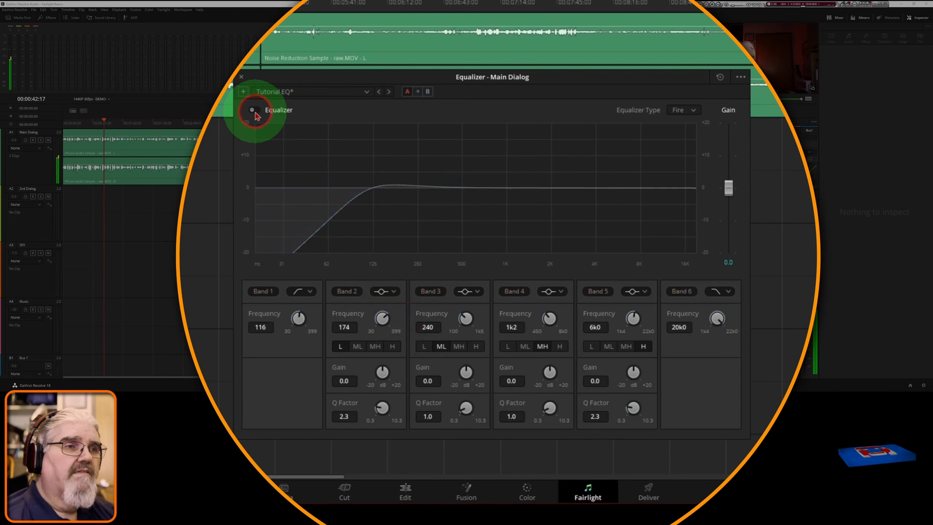
left_click(254, 114)
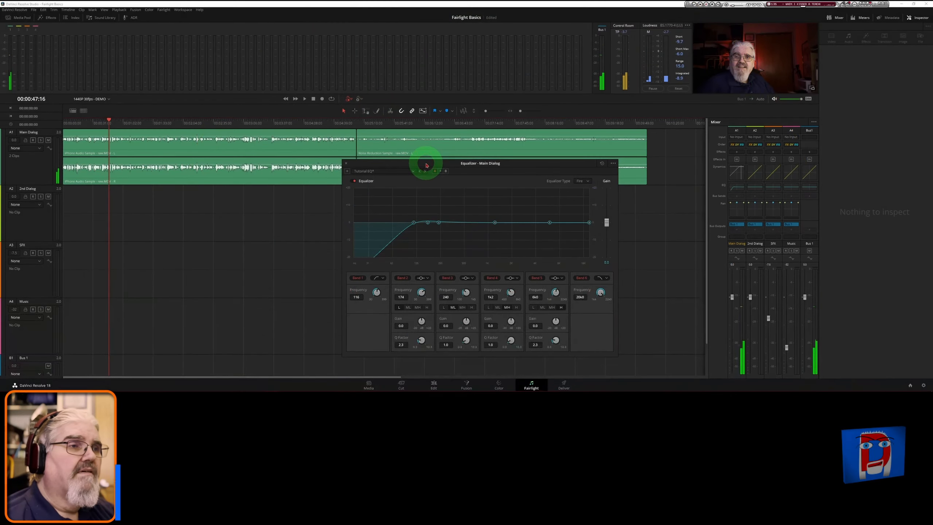
Lower the gain of Band 2 to -5.1 dB in the Main Dialog equalizer.
left_click_drag(420, 169, 370, 177)
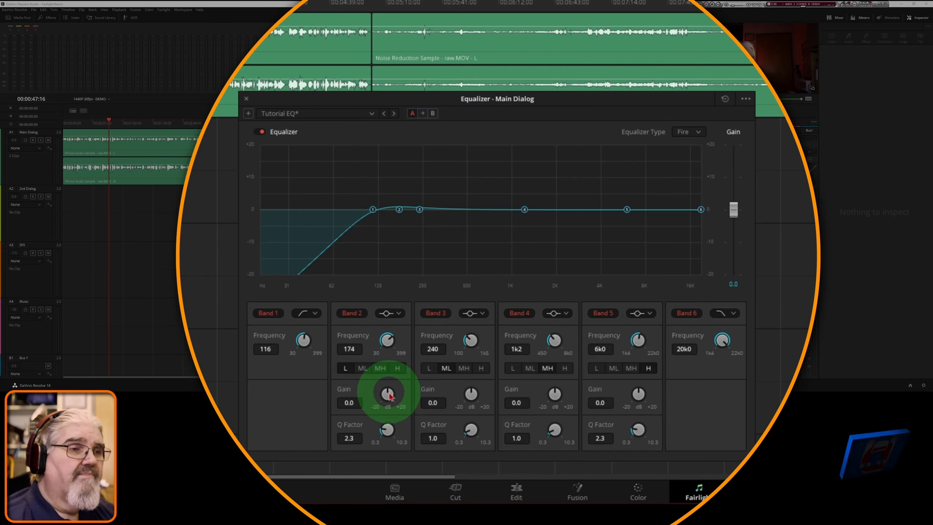
left_click_drag(388, 395, 371, 399)
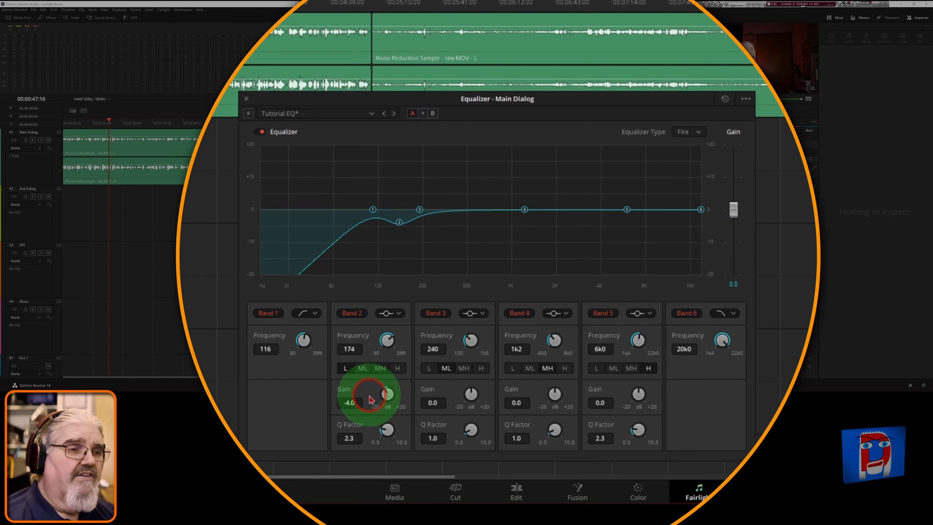
left_click_drag(366, 400, 365, 399)
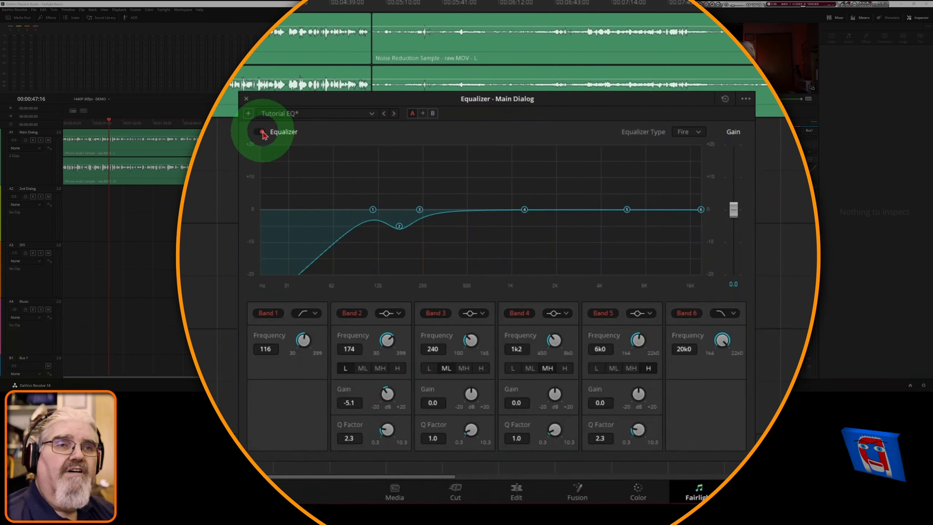
Play the dialog and toggle the equalizer off and on to compare the sound with and without the Band 2 cut.
key("space")
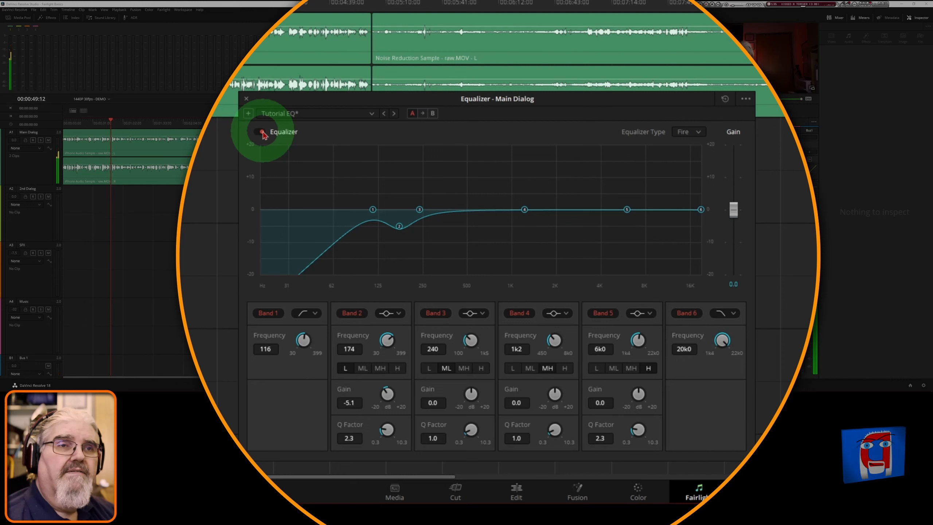
left_click(261, 132)
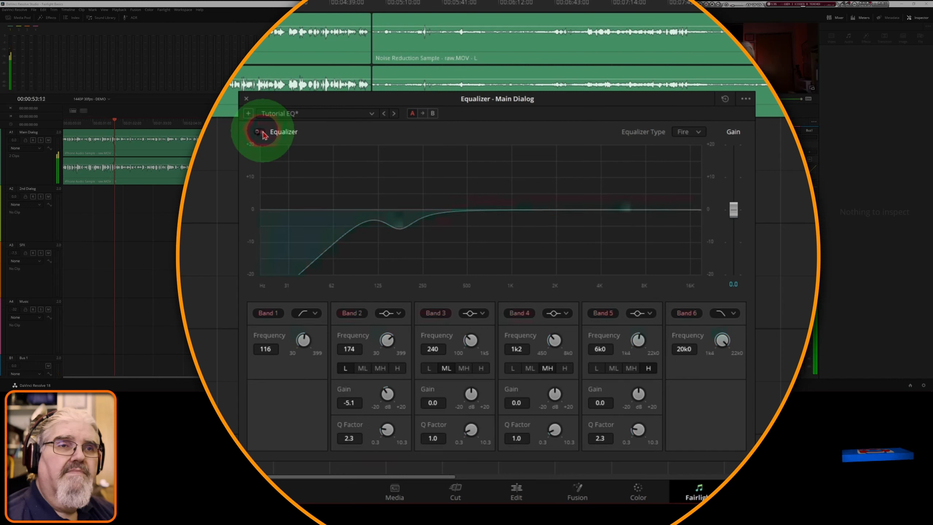
left_click(261, 133)
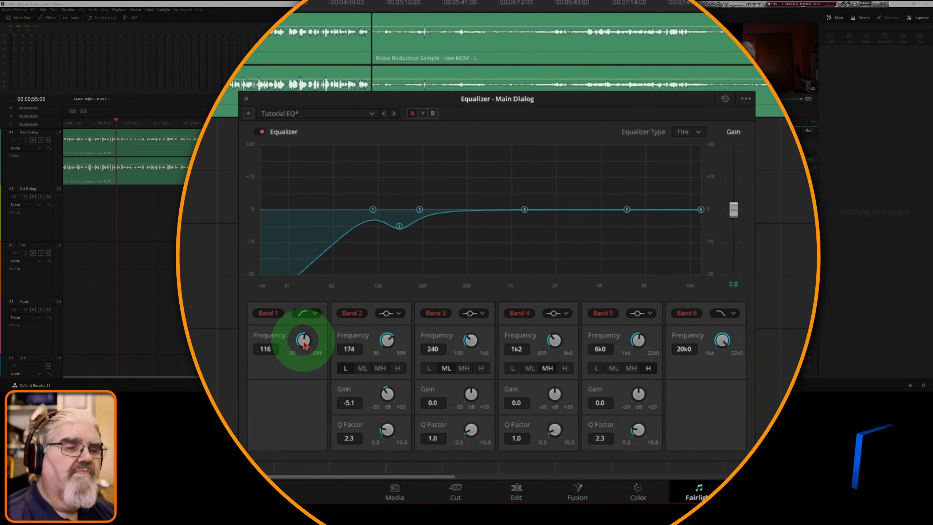
Set Band 1's frequency to 127 Hz and compare the dialog with the equalizer off and on during playback.
left_click_drag(304, 341, 311, 345)
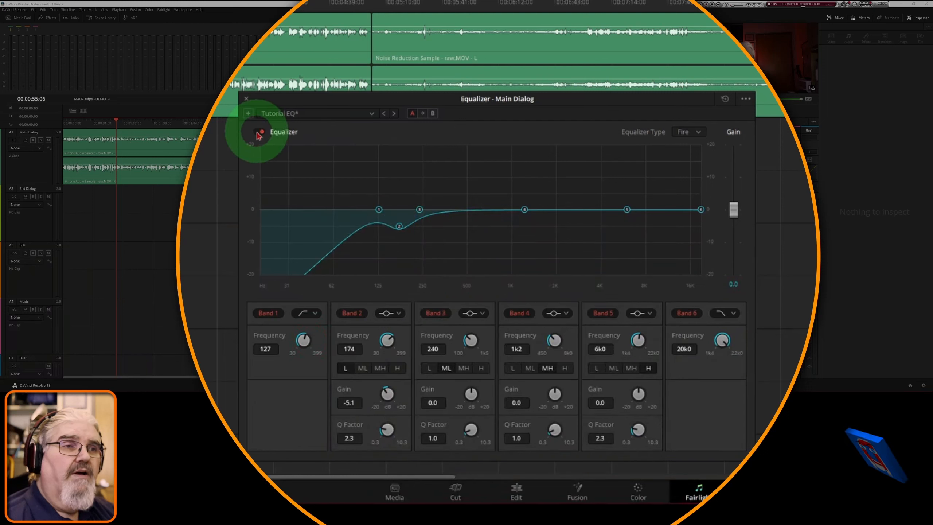
key("space")
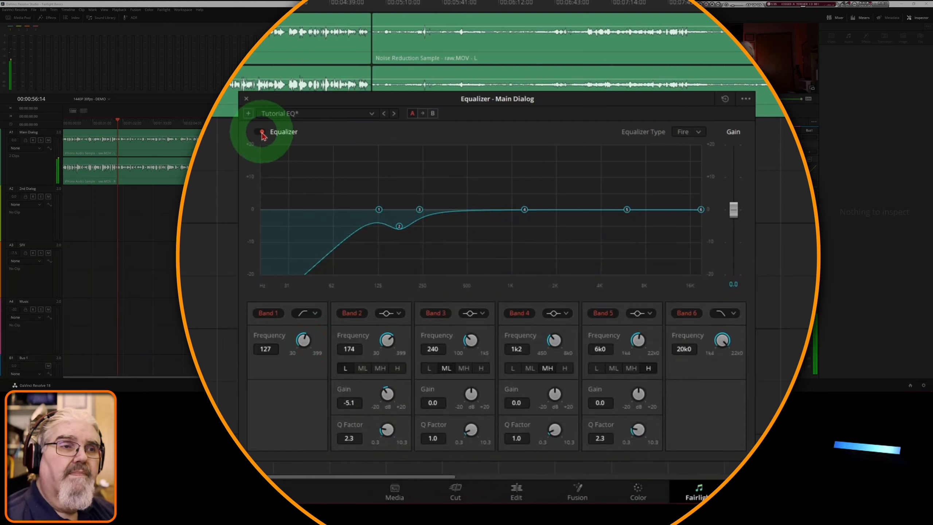
left_click(260, 133)
left_click(260, 132)
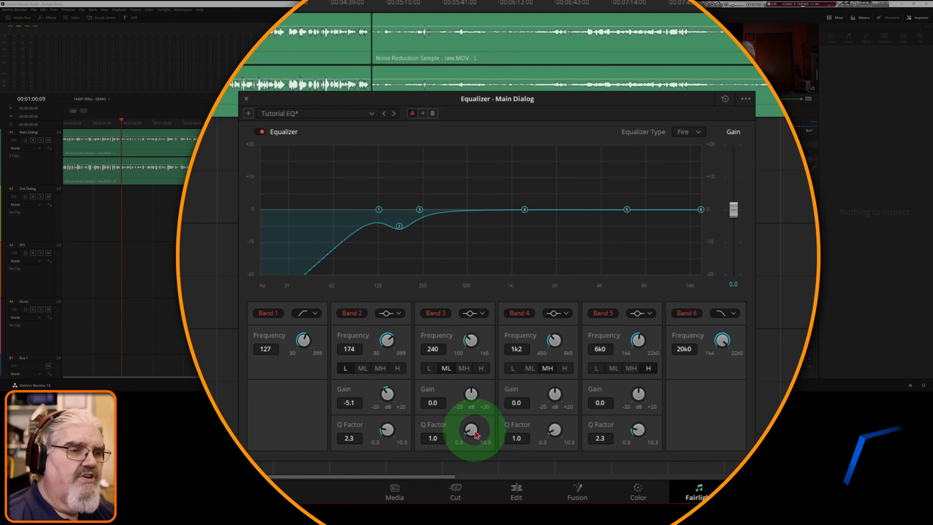
Boost Band 3 to +20.0 dB with a Q factor of 10.3 and sweep its frequency to 463 Hz while the dialog plays.
left_click_drag(470, 431, 446, 431)
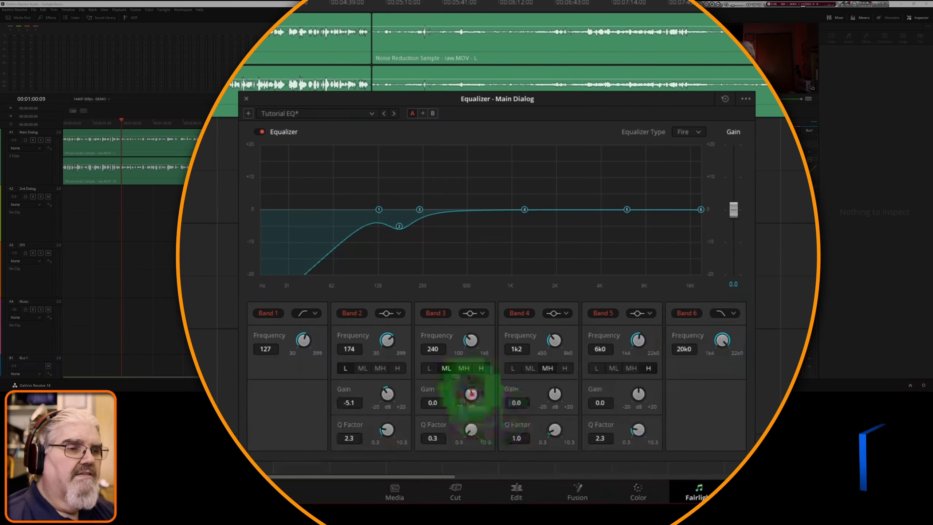
left_click_drag(471, 395, 558, 405)
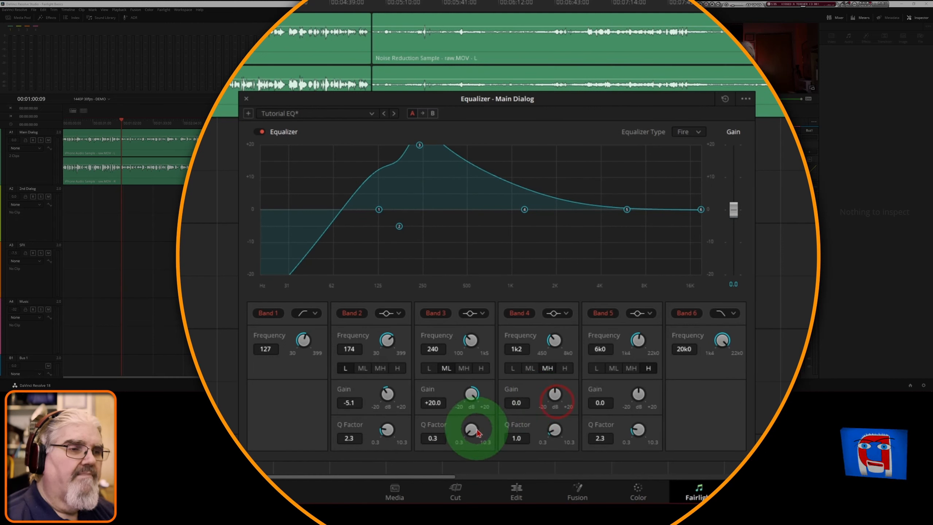
left_click_drag(475, 431, 499, 432)
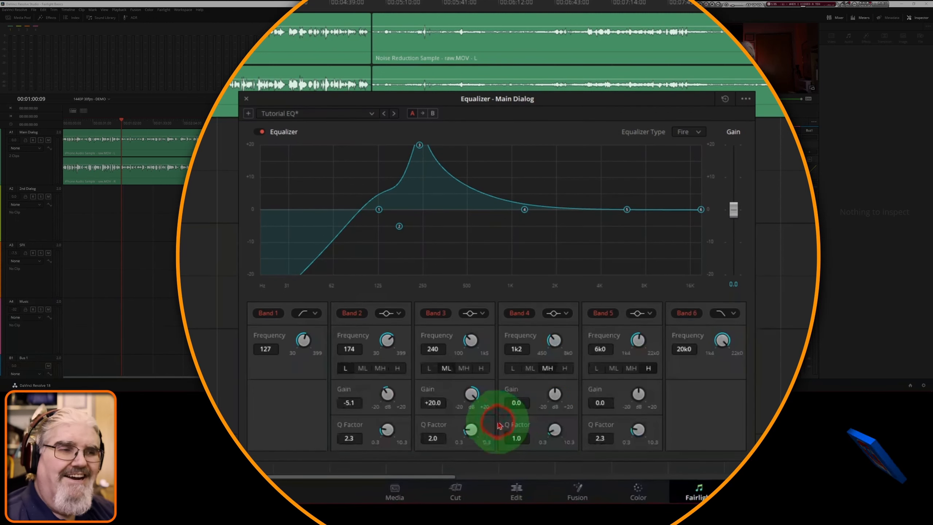
left_click_drag(498, 425, 669, 426)
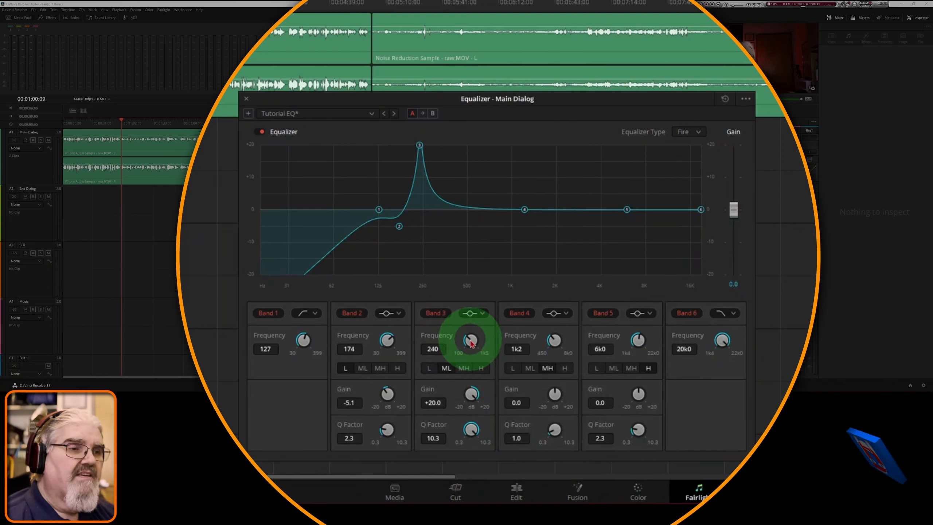
left_click_drag(472, 342, 512, 345)
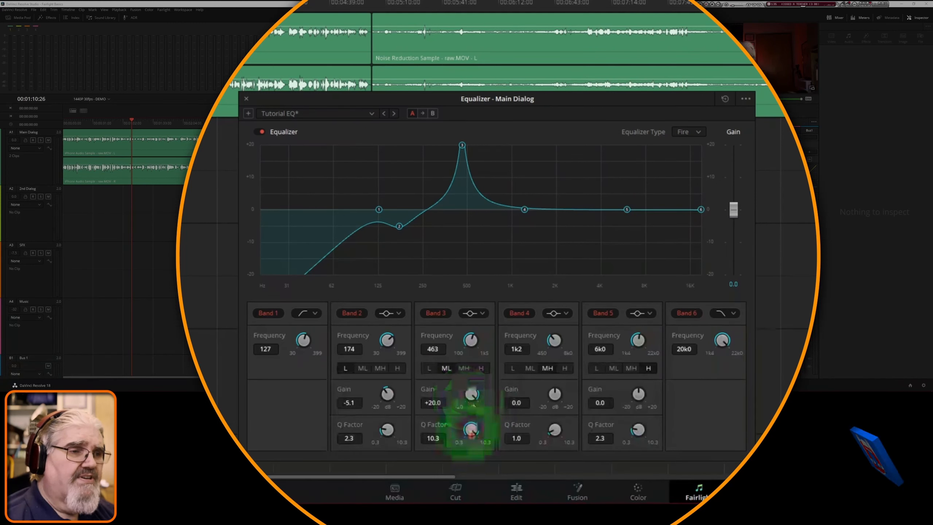
Widen Band 3 to a Q factor of 3.3 and cut its gain to -5.2 dB.
left_click_drag(471, 436, 382, 446)
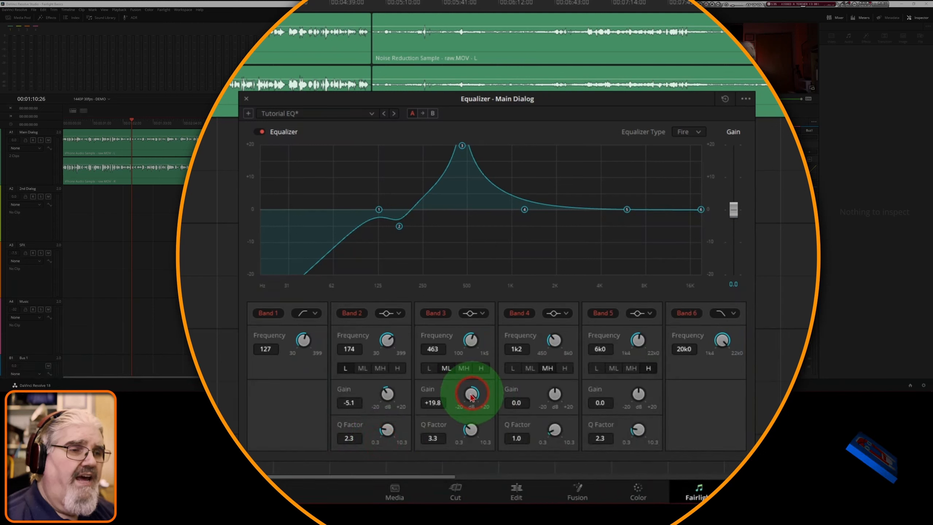
left_click_drag(472, 396, 351, 397)
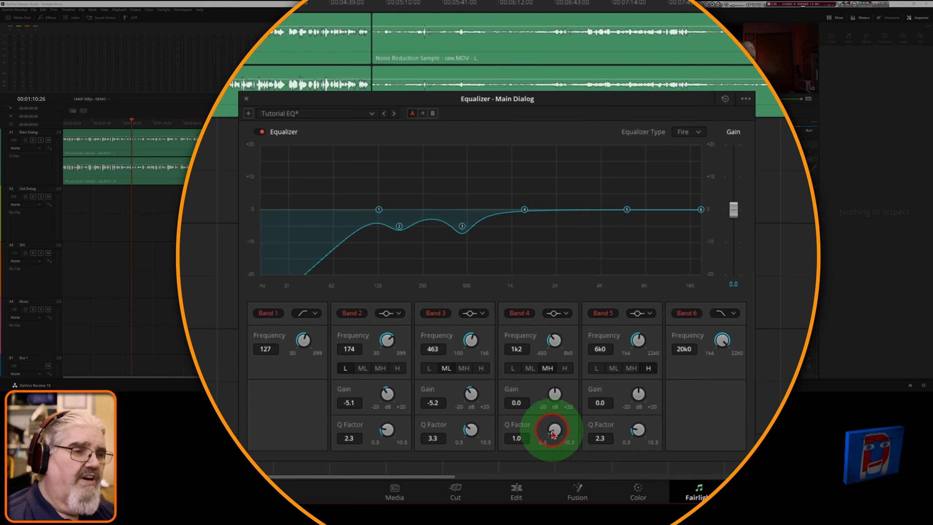
Boost Band 4 to +19.8 dB with a Q factor of 10.3 and sweep its frequency to 1 kHz during playback.
left_click_drag(553, 435, 745, 441)
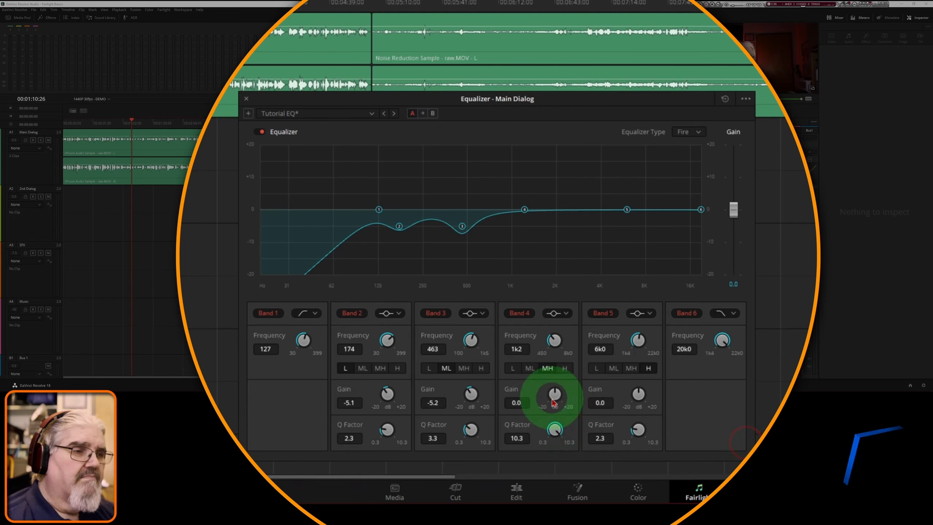
left_click_drag(554, 402, 689, 416)
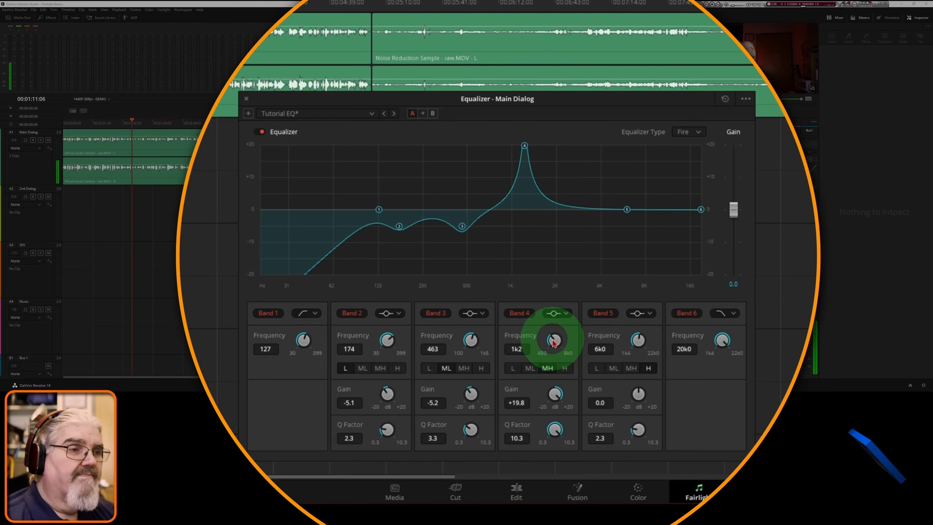
left_click_drag(554, 342, 538, 331)
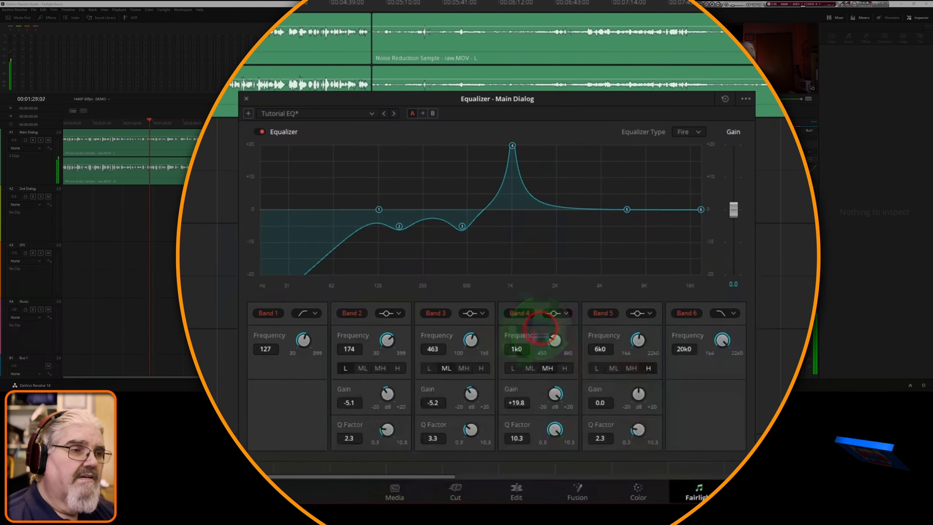
key("space")
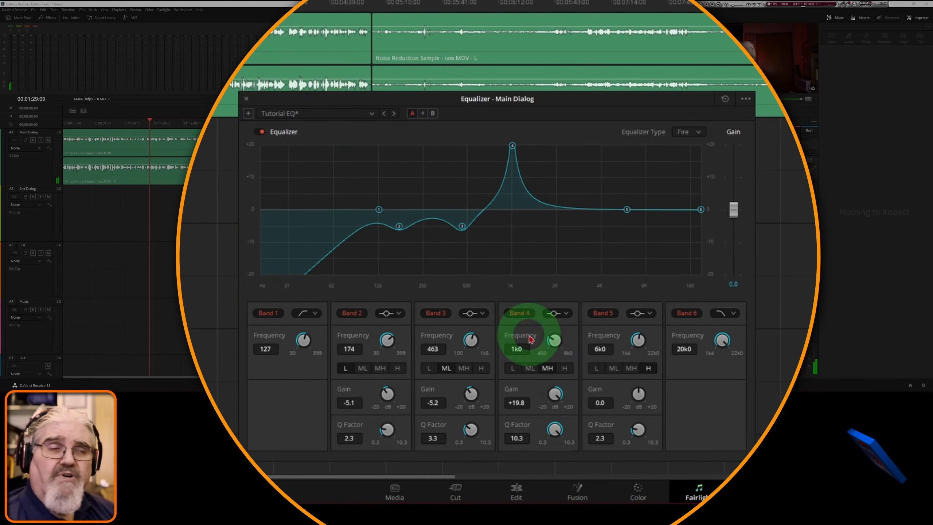
Set Band 4's Q factor to 3.3 and cut its gain to -5.0 dB.
left_click_drag(555, 432, 443, 428)
left_click_drag(553, 402, 453, 409)
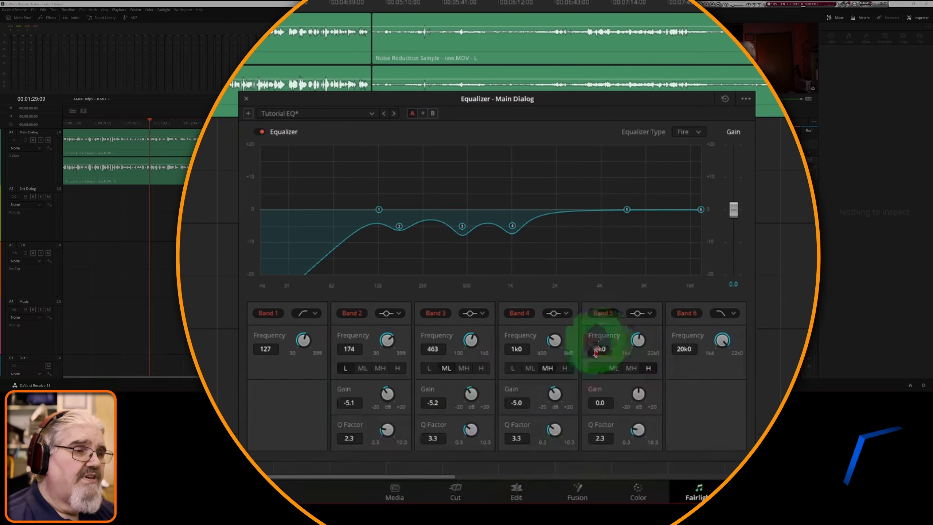
Set Band 5 to a Q factor of 3.3, +7.0 dB gain and 6.3 kHz, and compare the dialog with the equalizer off and on.
left_click_drag(638, 431, 648, 430)
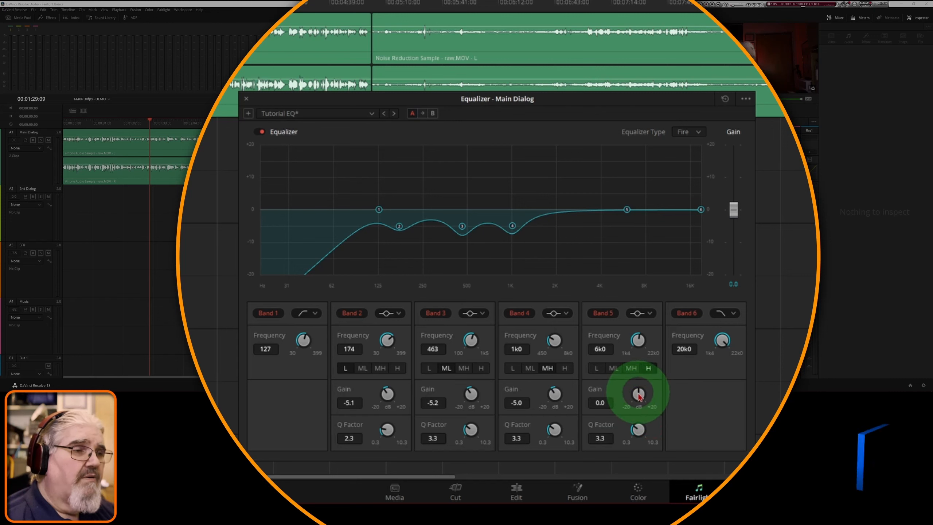
left_click_drag(639, 396, 672, 394)
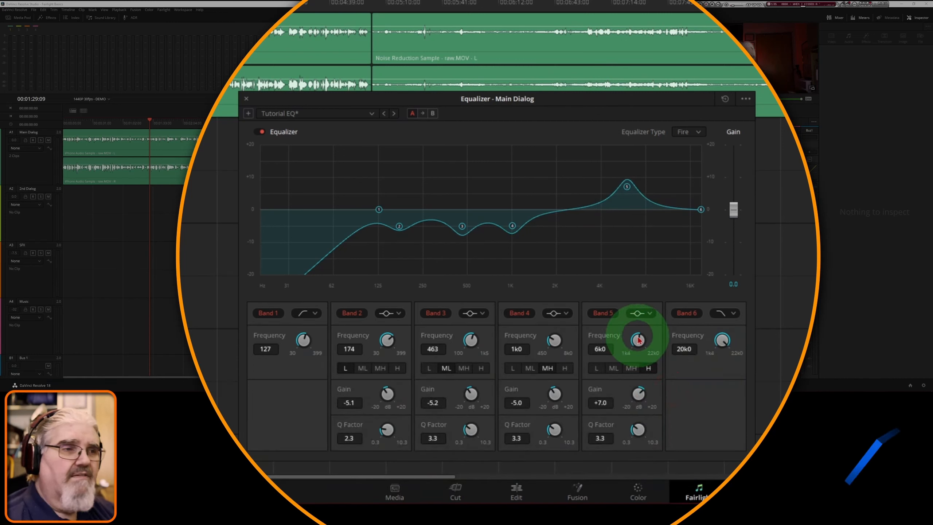
mouse_move(634, 342)
left_mouse_down()
mouse_move(593, 342)
mouse_move(660, 341)
mouse_move(572, 335)
mouse_move(640, 338)
left_mouse_up()
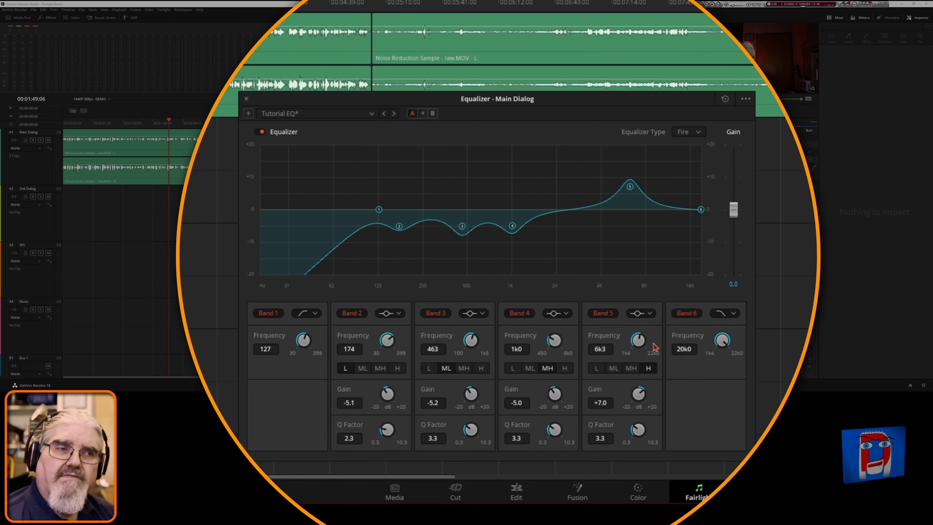
left_click(260, 133)
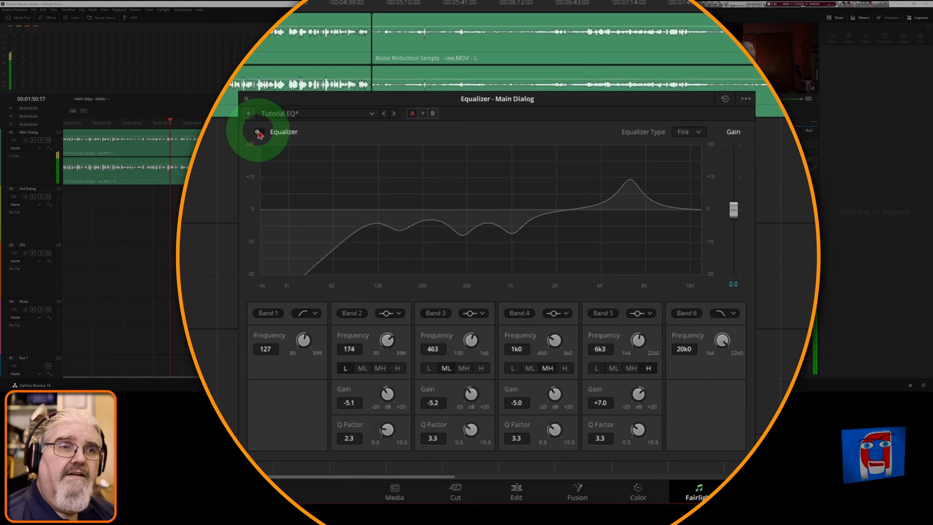
left_click(259, 132)
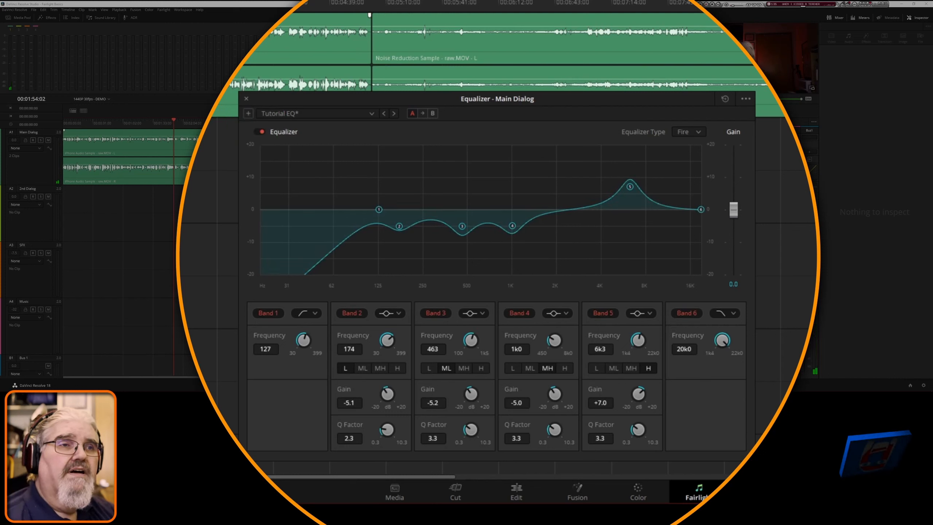
Play the iPhone Audio Sample clip from about 00:03:06:09, toggling the equalizer off and on to compare the voice.
left_click(187, 147)
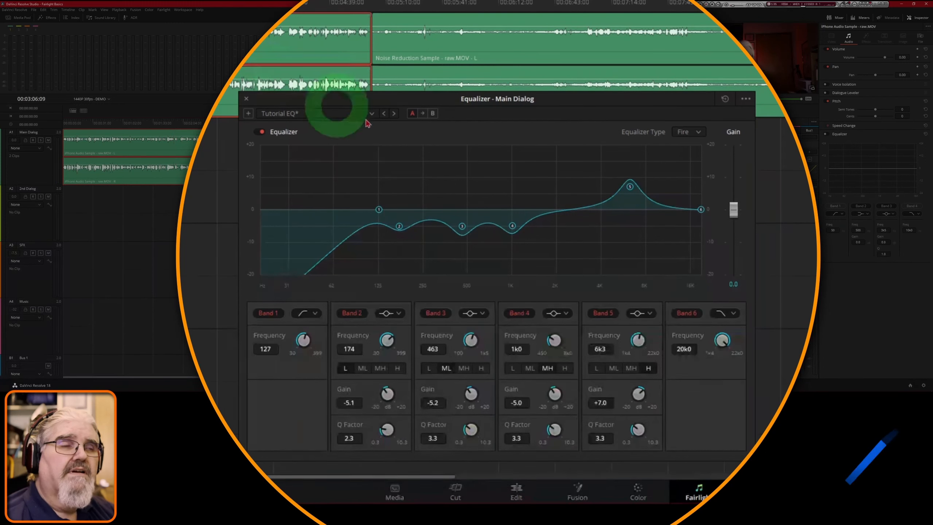
left_click(259, 132)
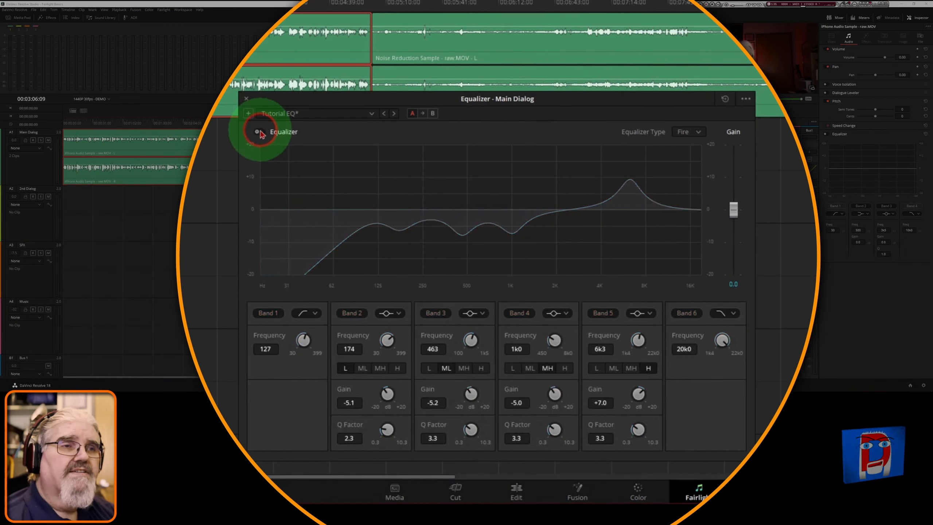
key("space")
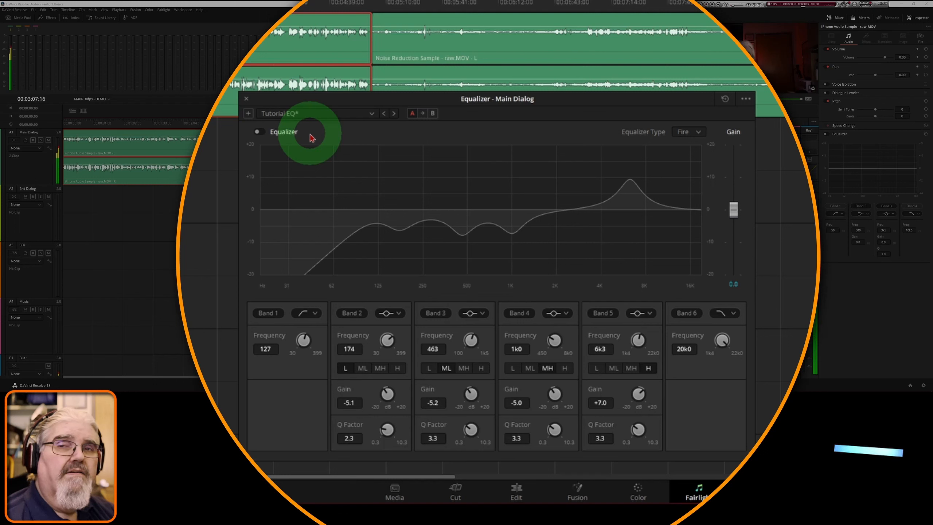
left_click(259, 133)
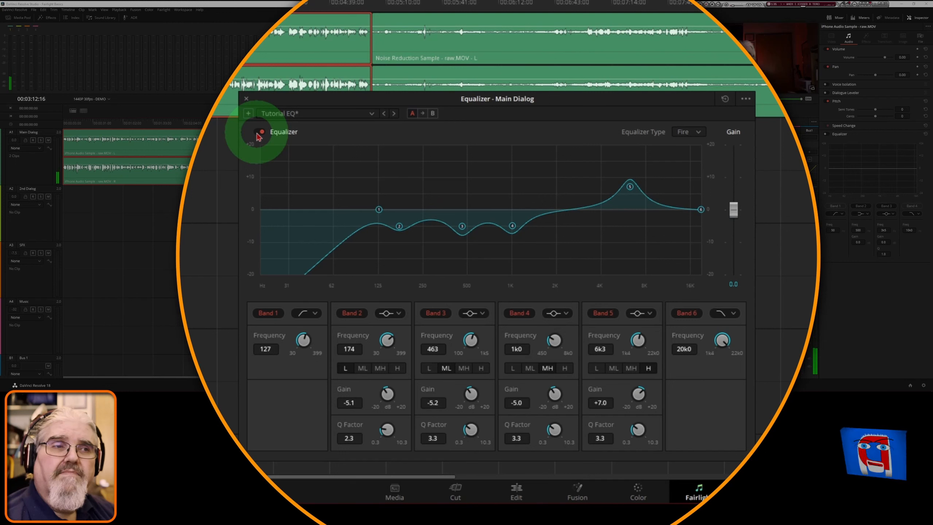
left_click(257, 134)
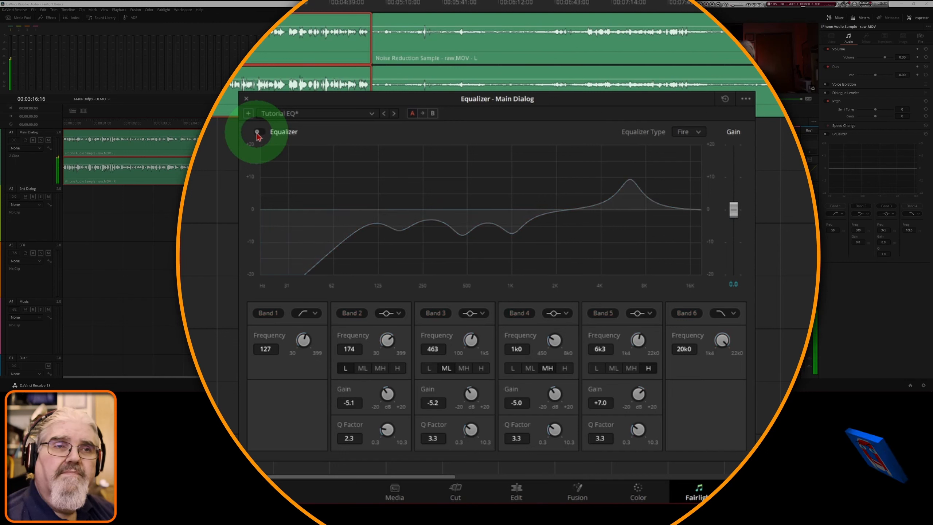
left_click(257, 134)
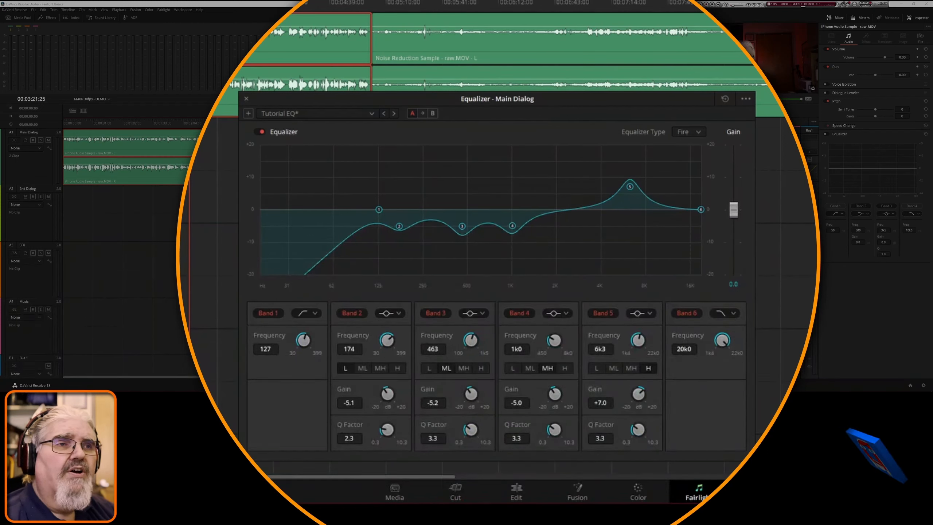
Play the dialog from about 00:03:29 with the equalizer bypassed, and re-enable the equalizer during playback.
left_click(266, 123)
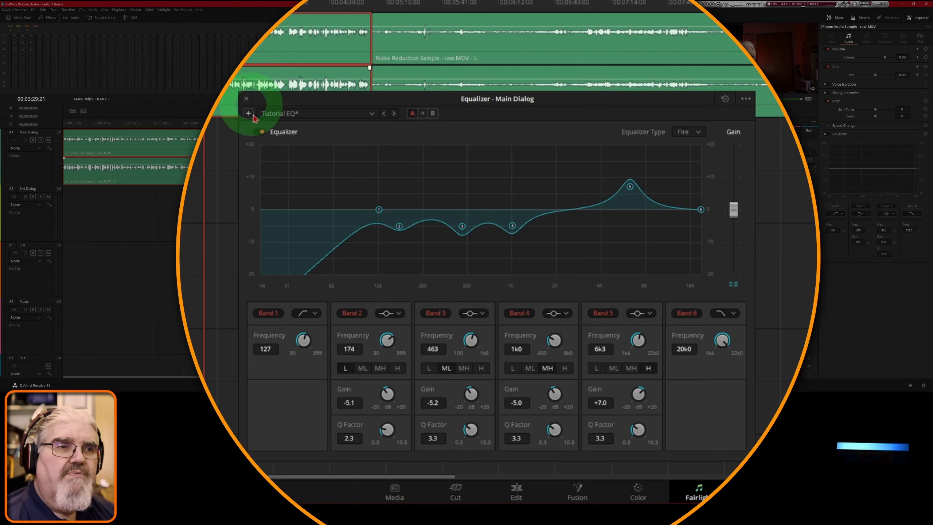
left_click(261, 132)
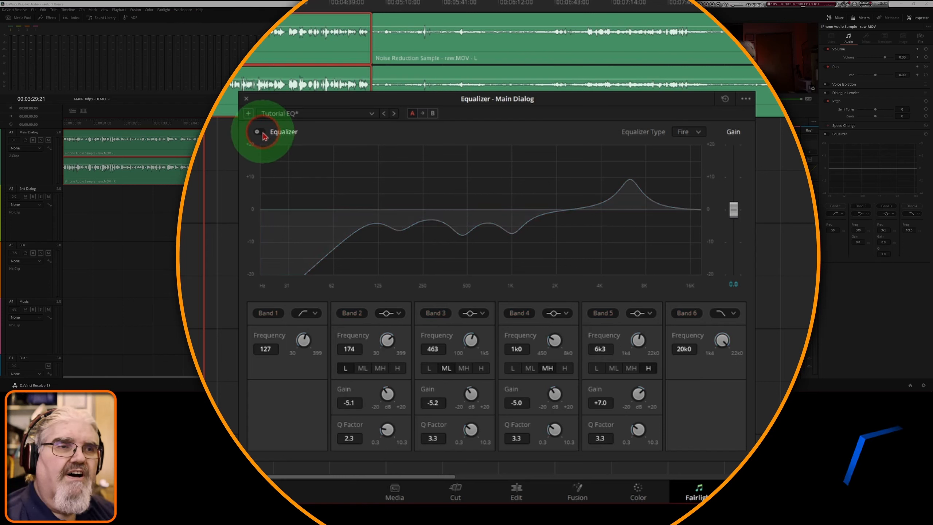
key("space")
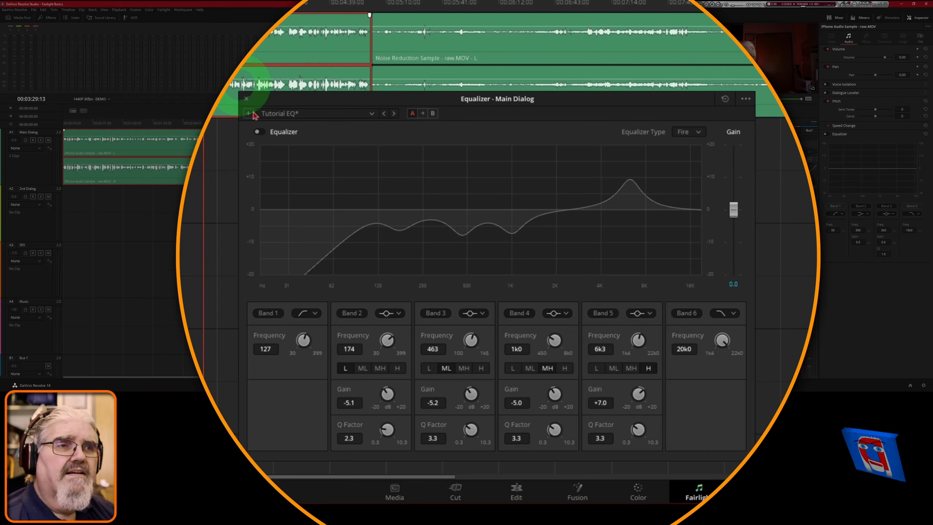
left_click(258, 132)
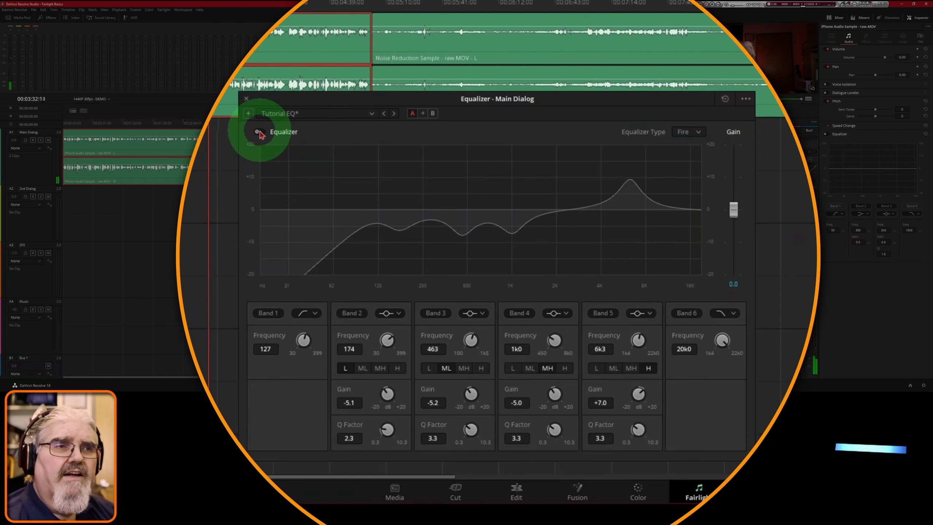
left_click(258, 133)
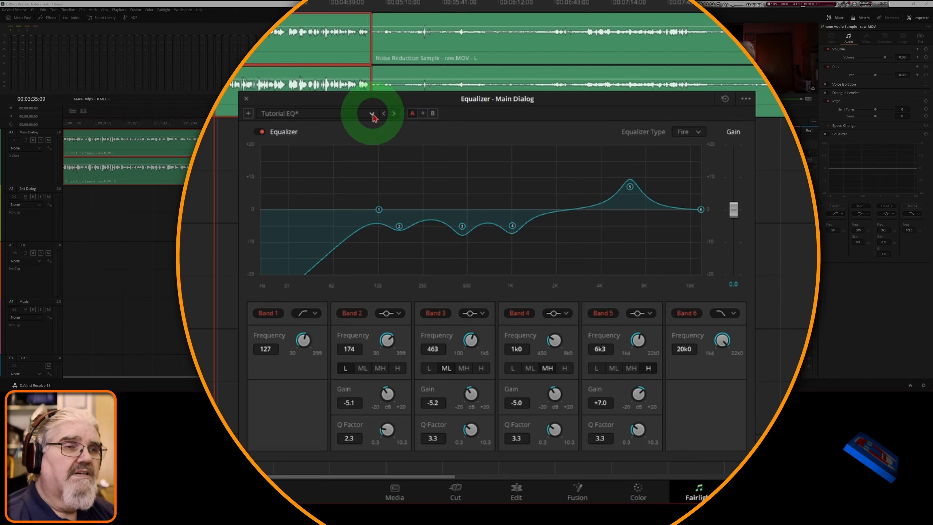
Cancel saving the current equalizer settings as a preset and load the Road To Health preset.
left_click(248, 114)
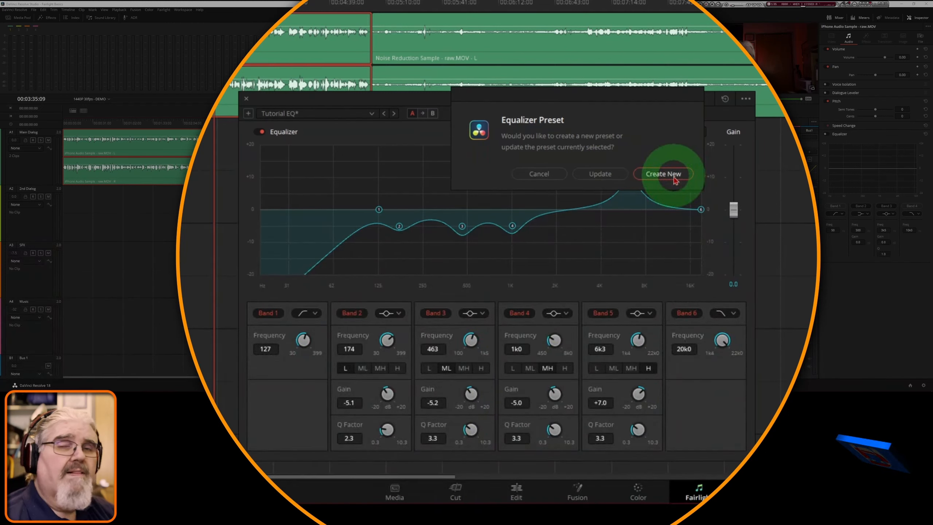
left_click(544, 178)
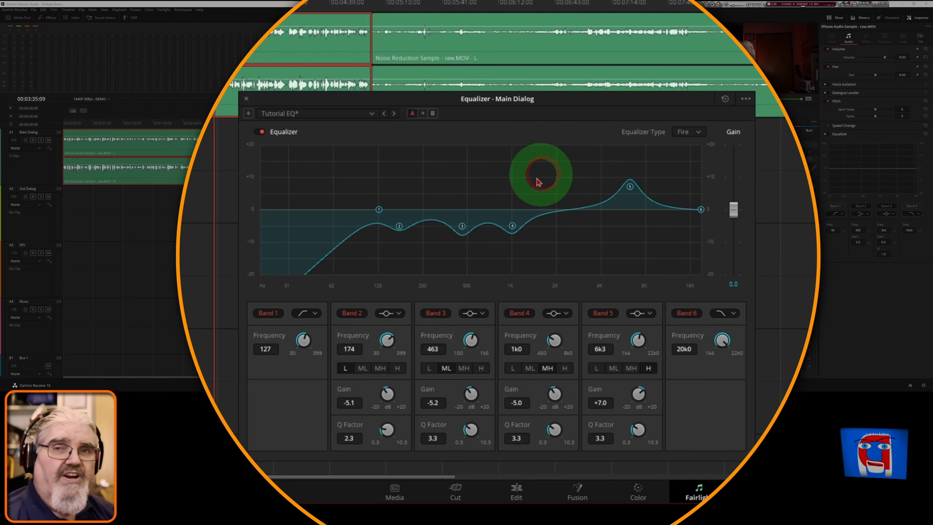
left_click(371, 114)
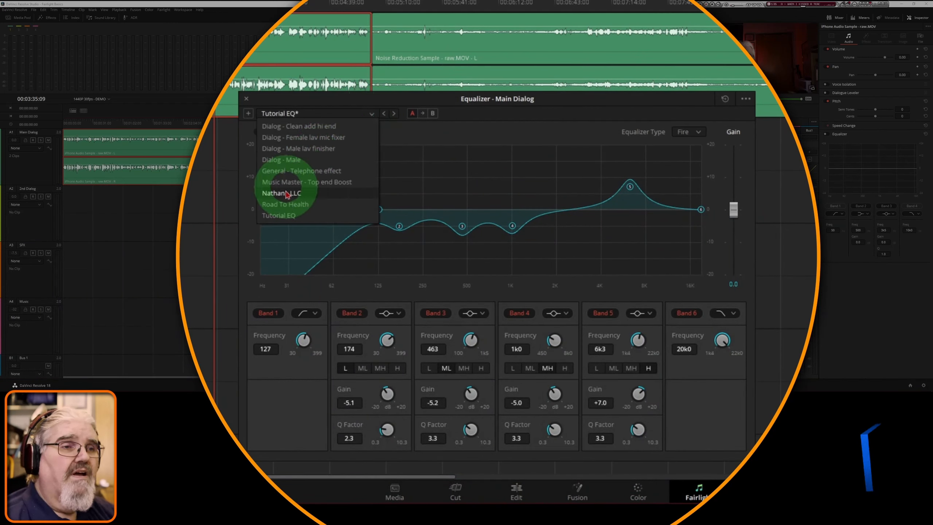
left_click(299, 206)
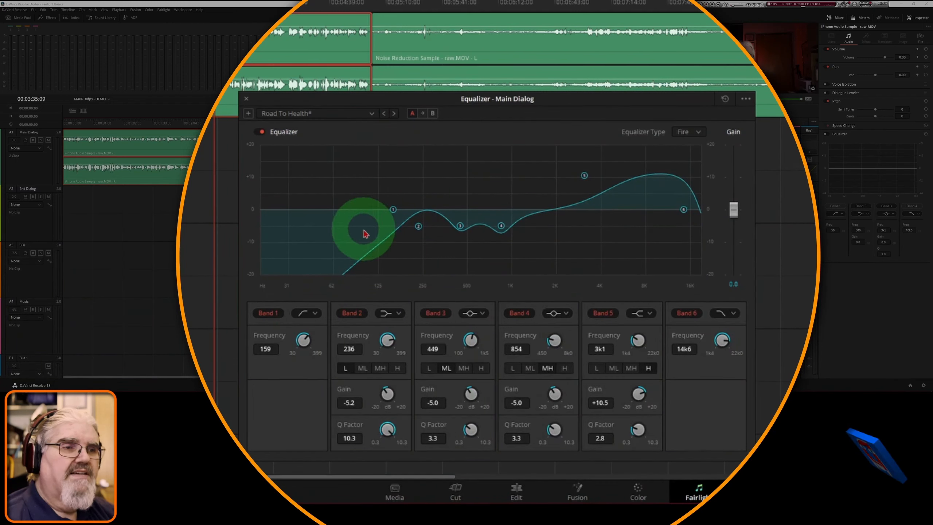
Bypass the equalizer, play the dialog from about 00:03:02:20, and toggle the equalizer on and off to compare the voice, leaving it on.
left_click(261, 133)
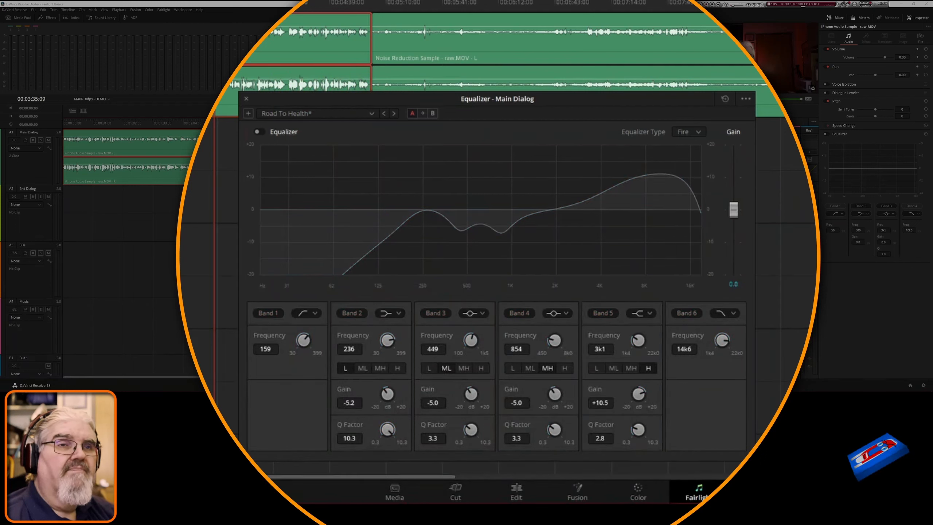
left_click(241, 122)
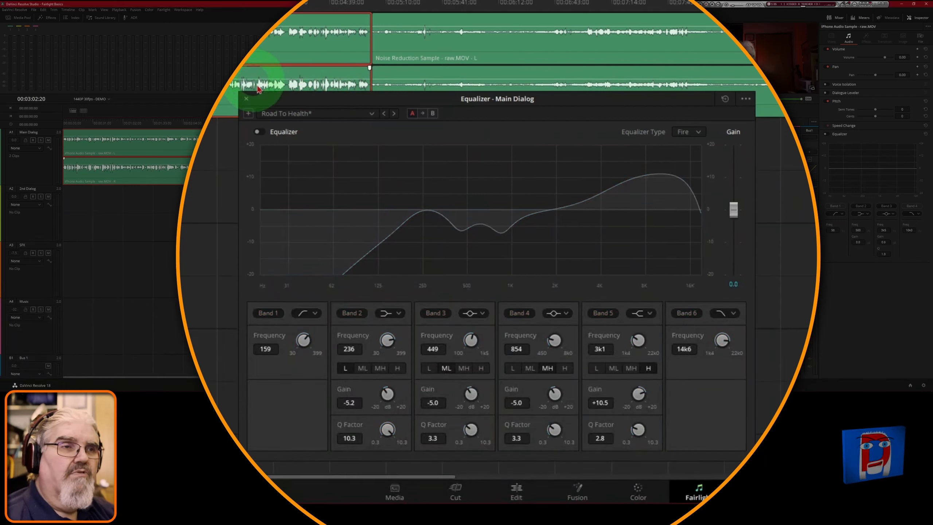
key("space")
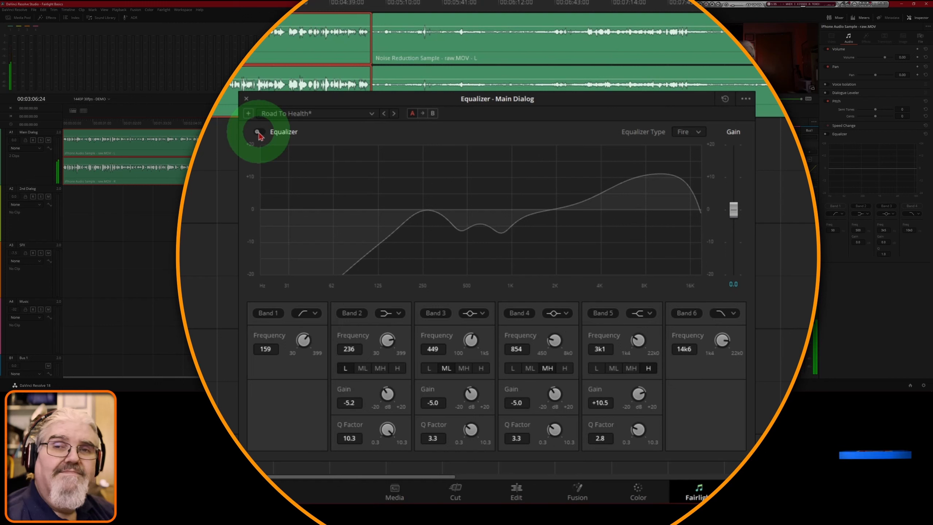
left_click(258, 133)
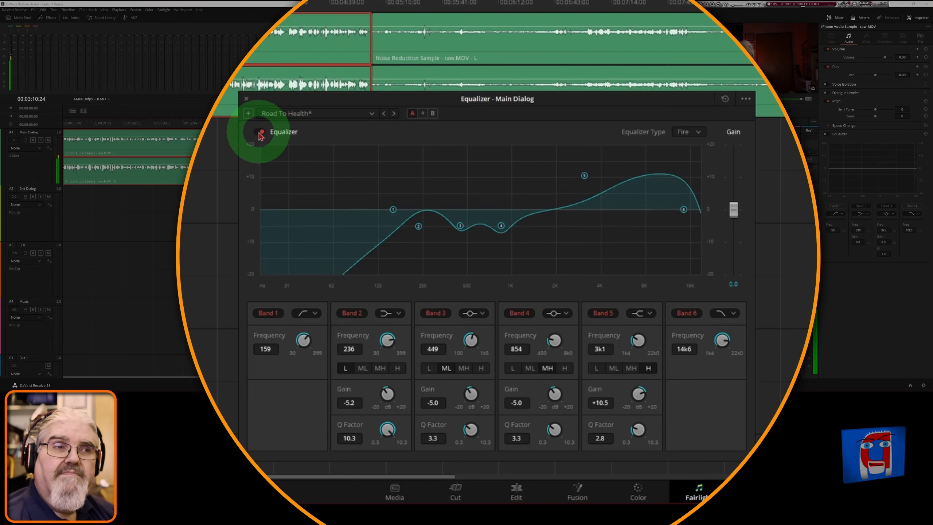
left_click(258, 133)
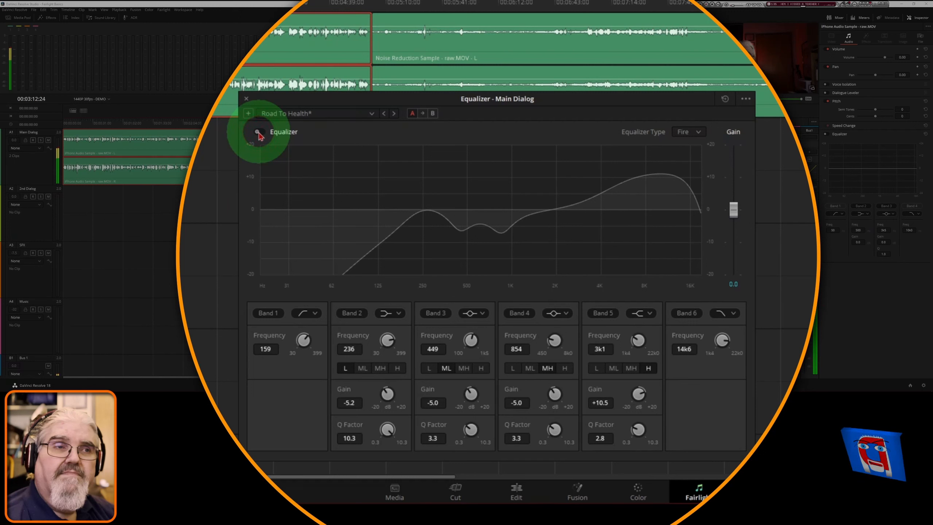
left_click(259, 133)
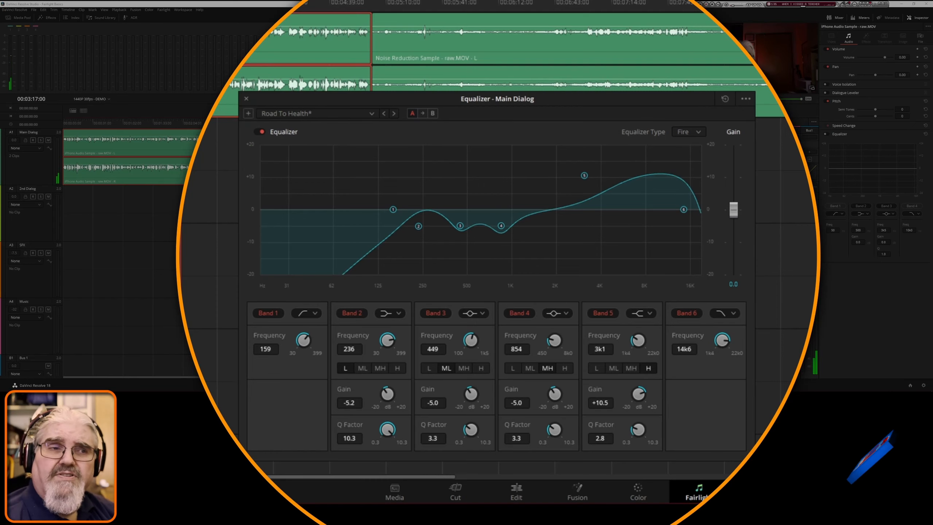
left_click(209, 253)
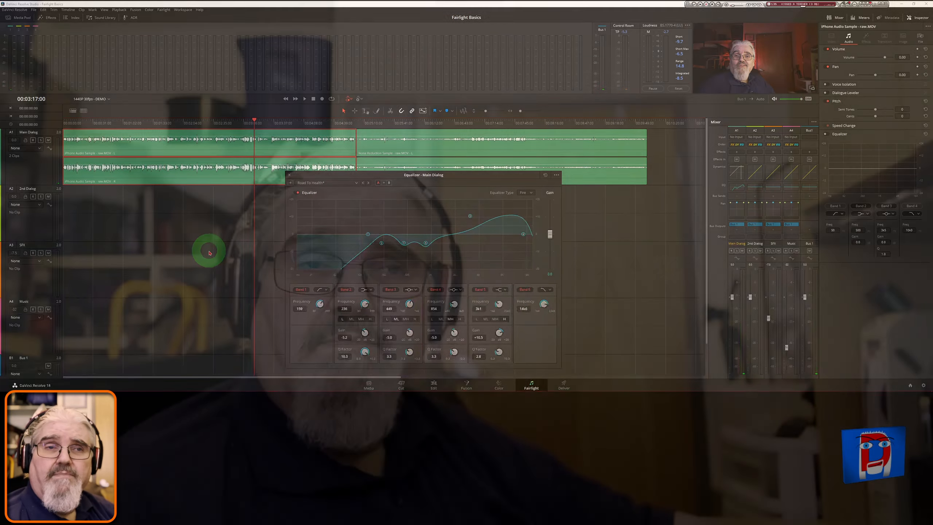
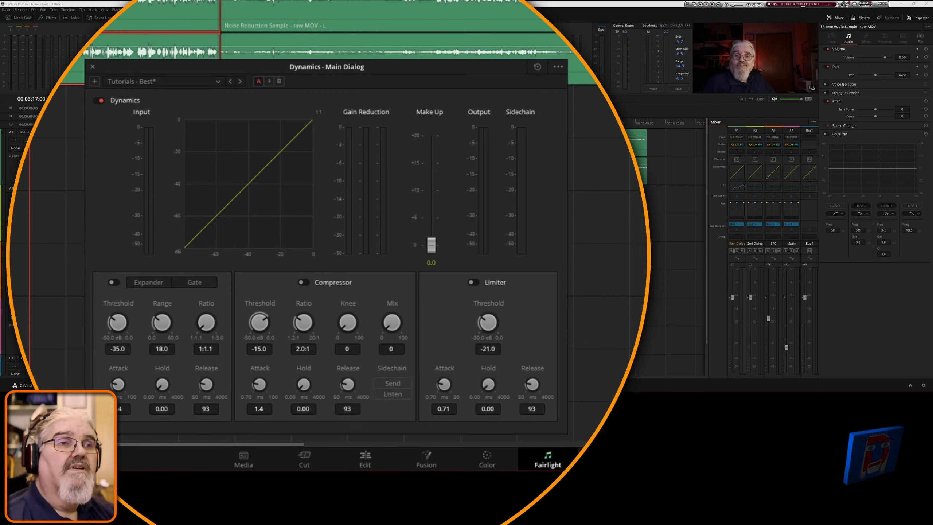
Enable the Main Dialog compressor with a 4.0:1 ratio and -14.0 dB threshold, and the limiter with a -25.0 dB threshold.
key("space")
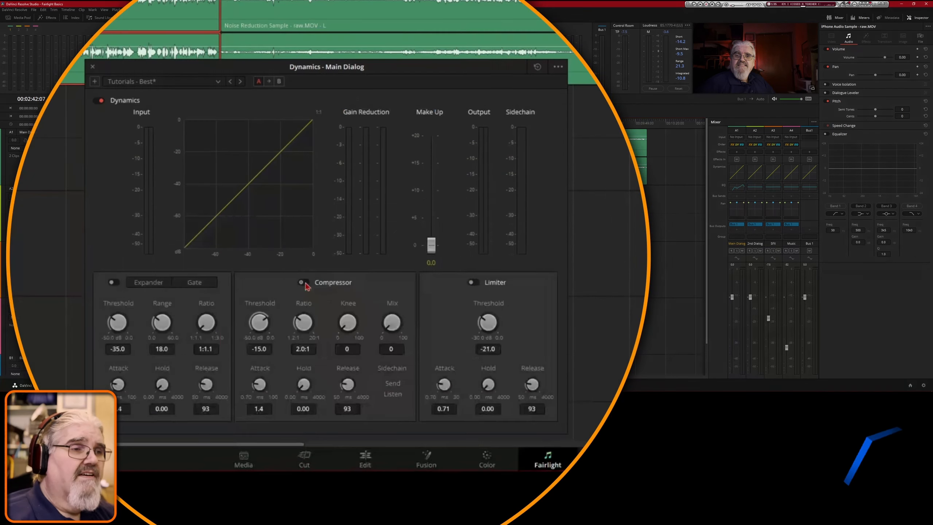
left_click(303, 282)
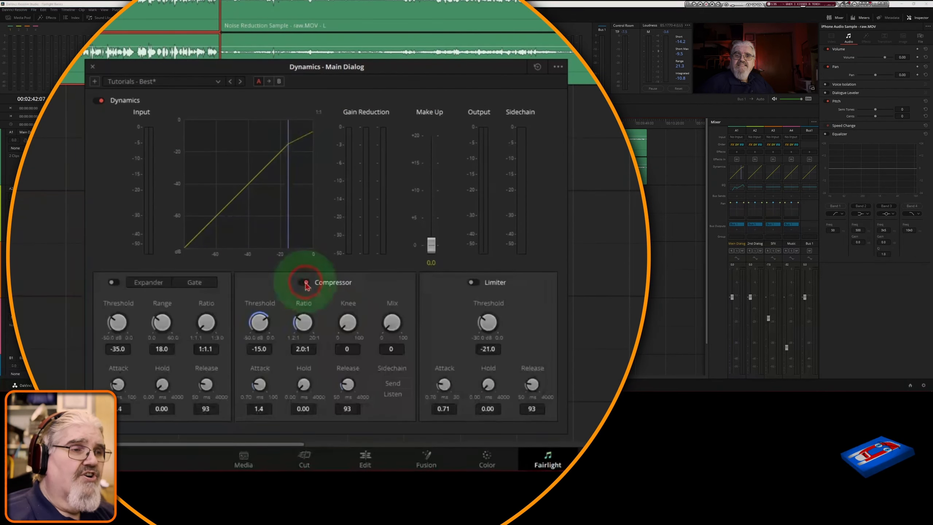
left_click(474, 286)
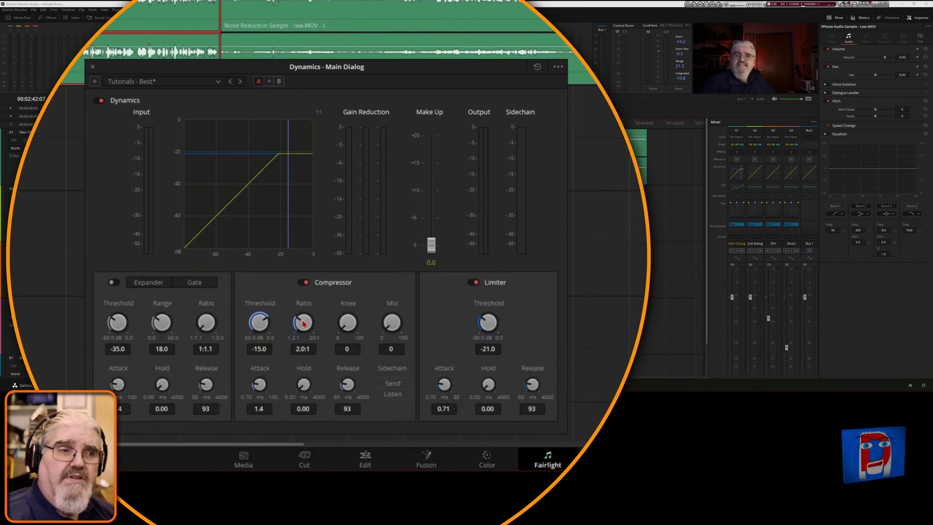
left_click_drag(303, 323, 328, 318)
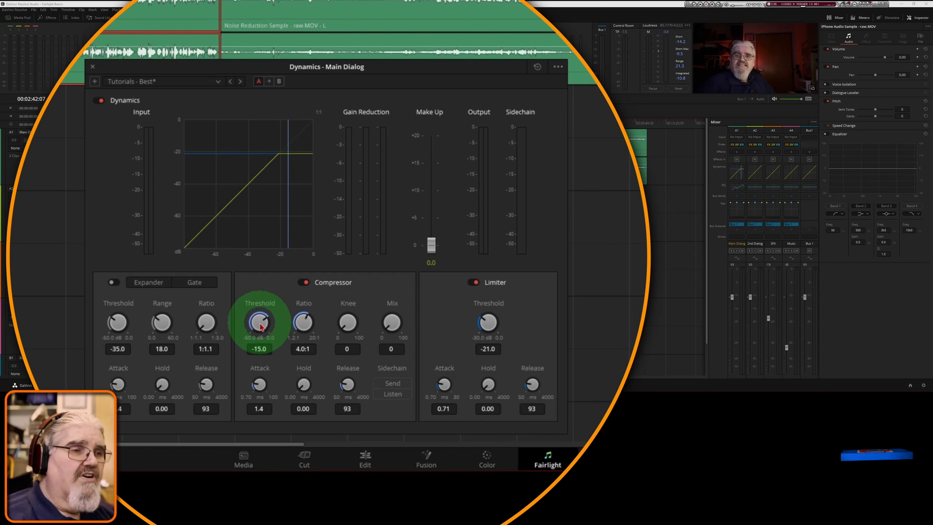
left_click_drag(260, 327, 263, 327)
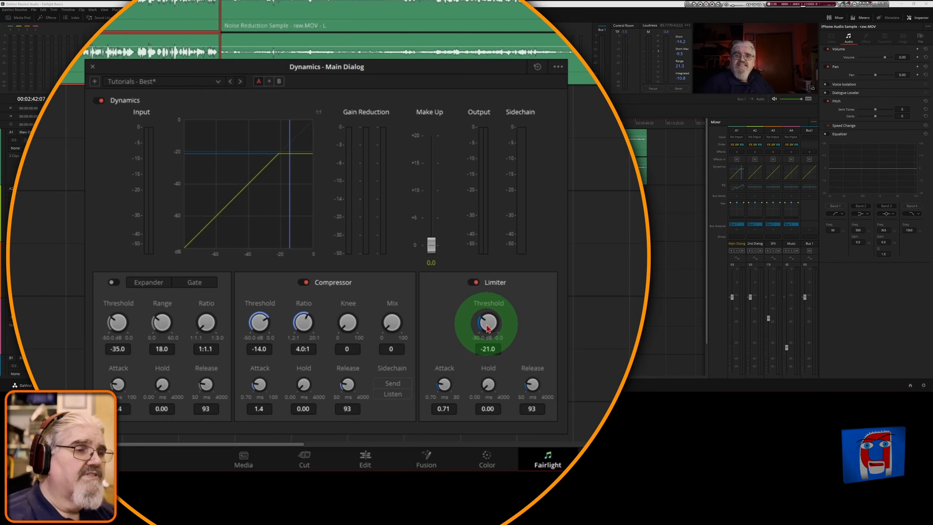
left_click_drag(485, 324, 465, 330)
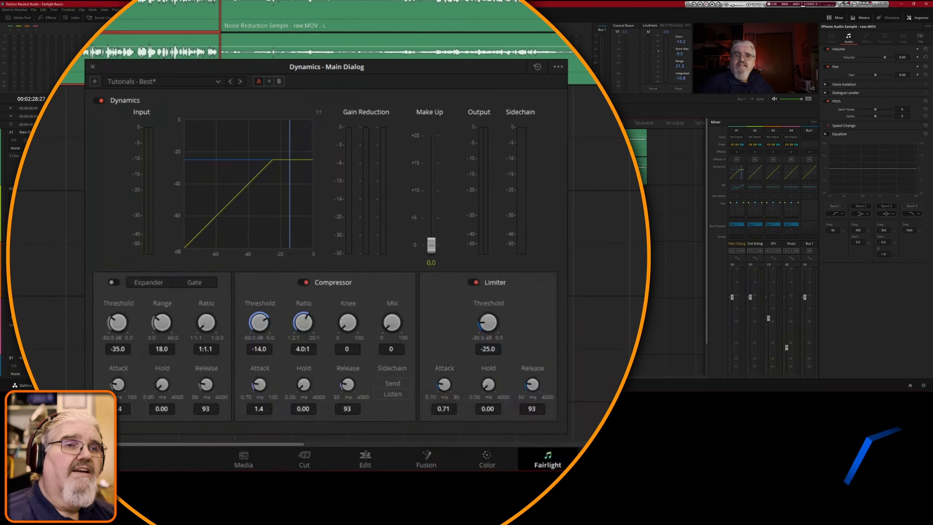
Play the dialog to check its loudness, raise the dynamics Make Up gain to 14.0, and play the passage near 00:02:38 again.
key("space")
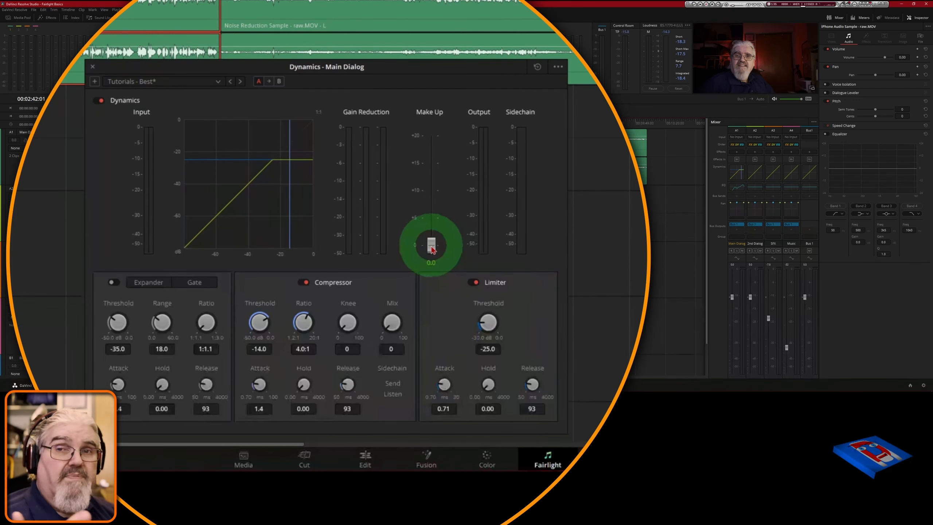
left_click_drag(432, 250, 432, 173)
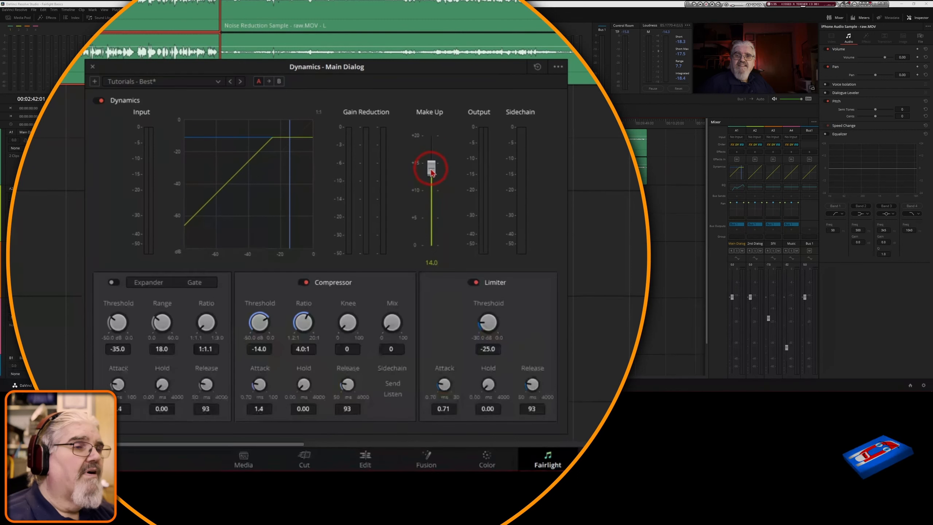
left_click(430, 169)
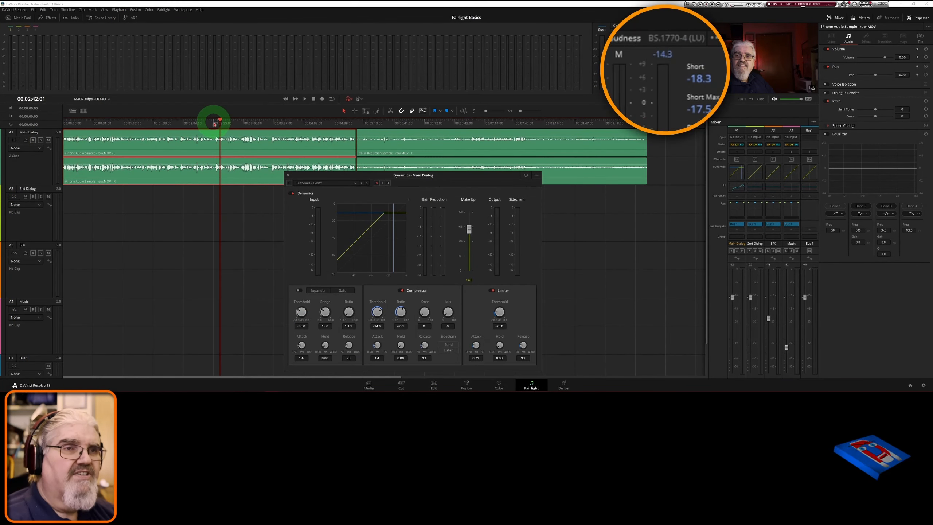
left_click(215, 125)
key("space")
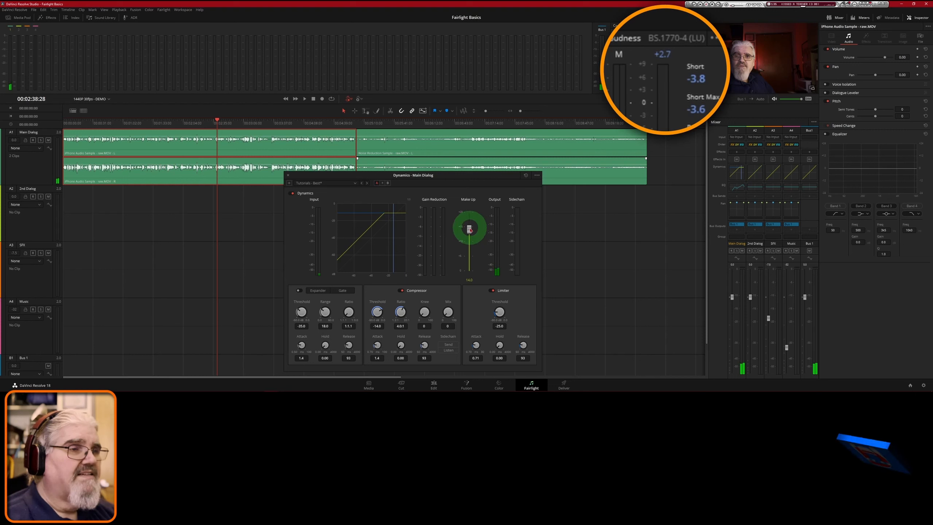
Set the Main Dialog dynamics Make Up gain to 11.0 and play the dialog from about 00:02:35:02 to check its loudness.
left_click_drag(470, 230, 470, 237)
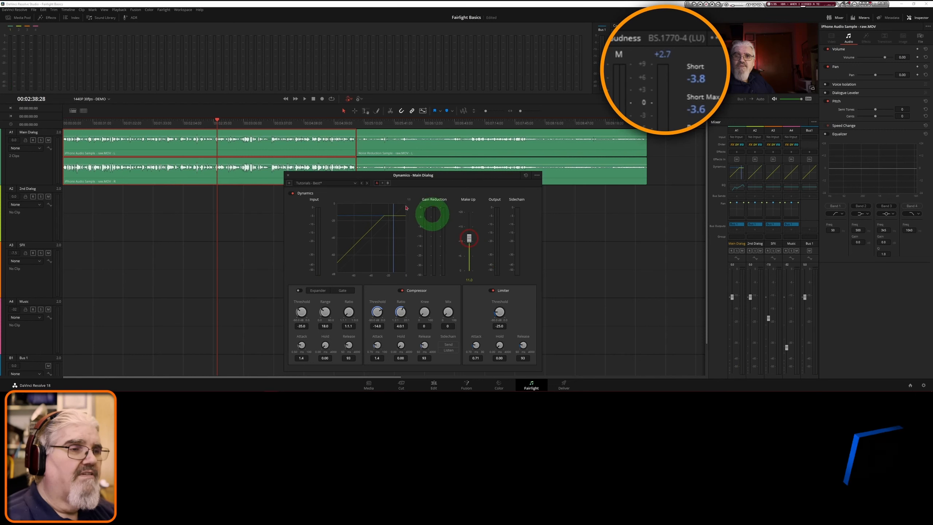
left_click(214, 122)
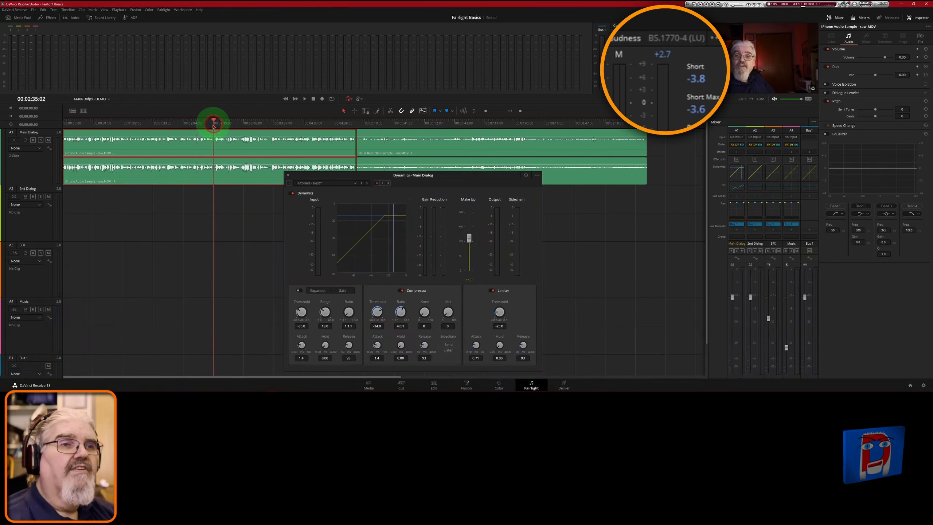
key("space")
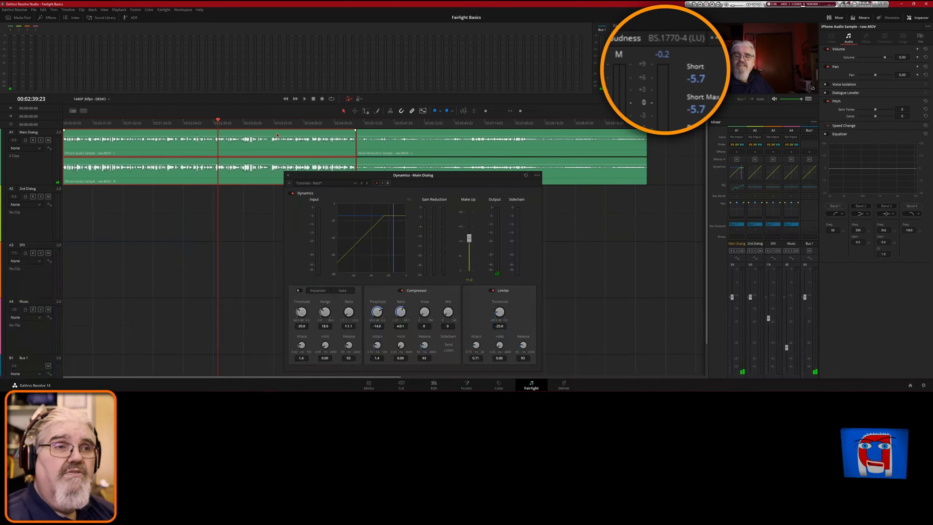
Play the dialog near 00:03:06, 00:03:37, 00:00:14 and 00:00:29 to check its loudness across the clip.
left_click(239, 130)
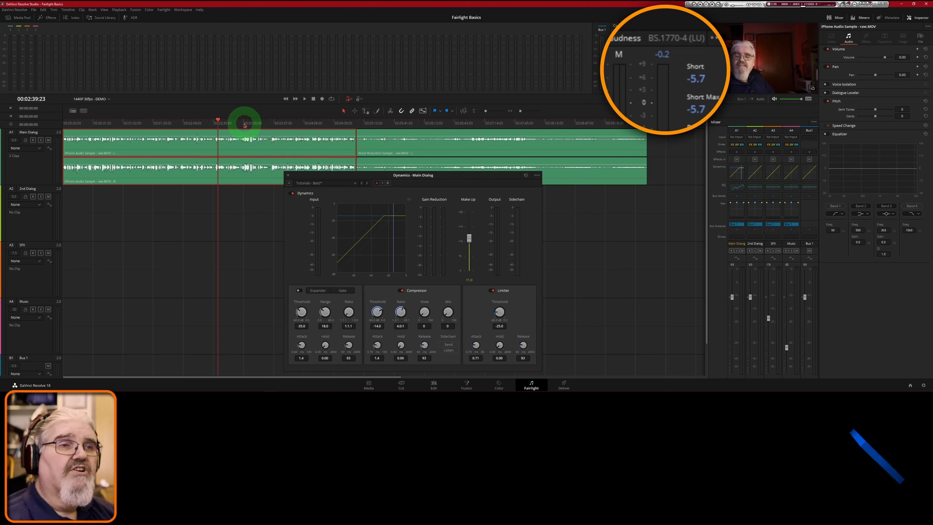
left_click(244, 124)
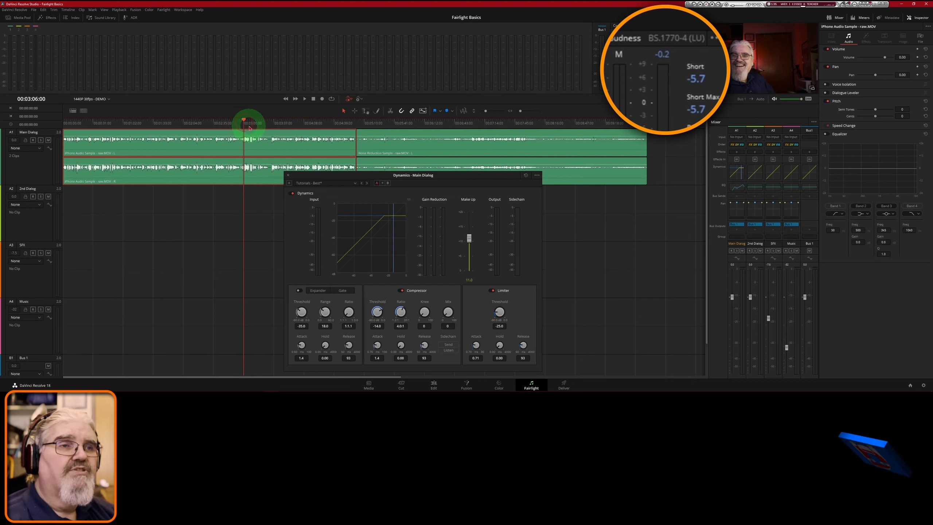
key("space")
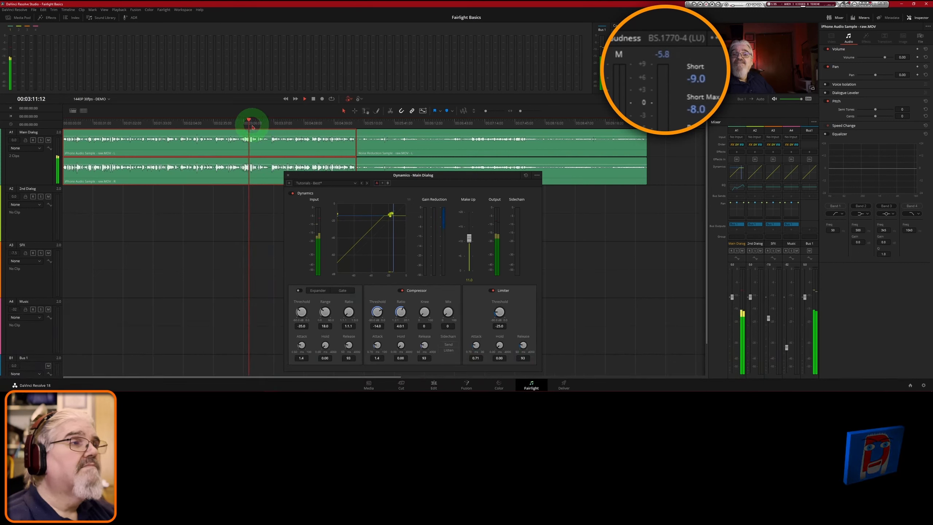
left_click(269, 125)
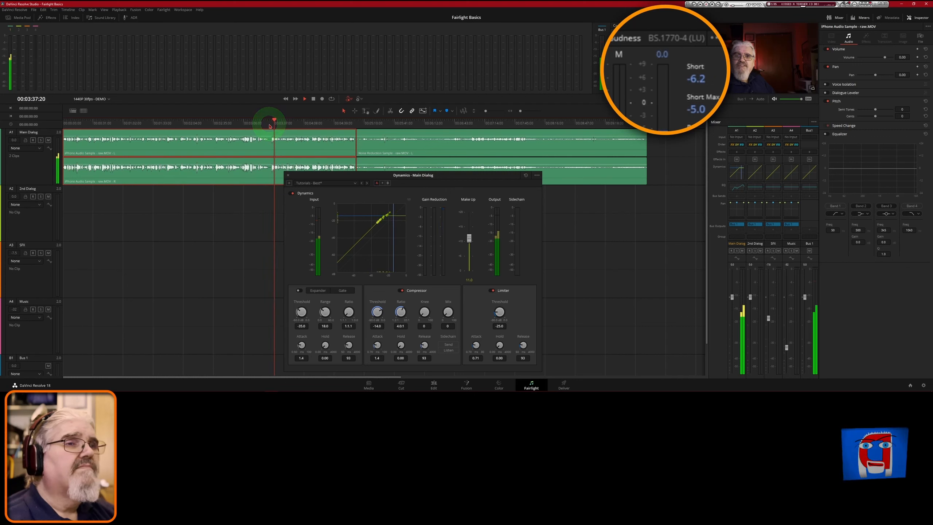
key("space")
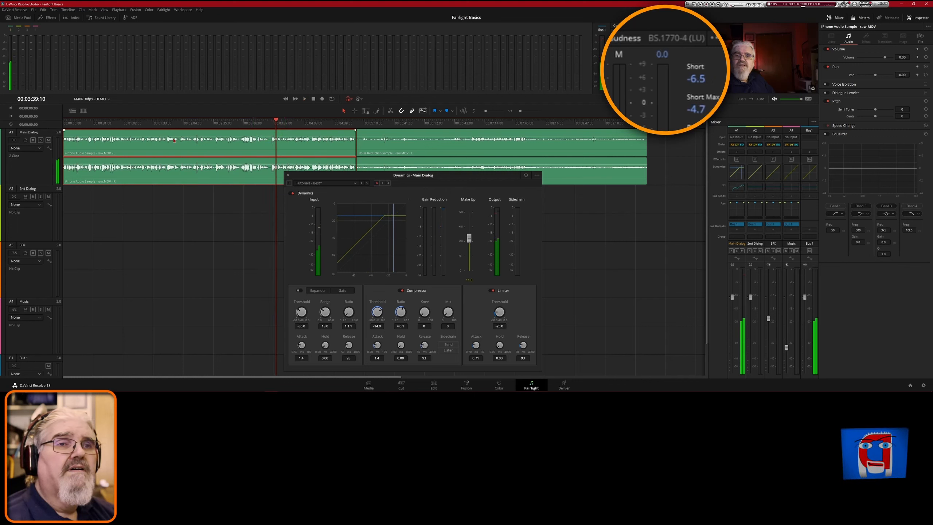
left_click(77, 124)
key("space")
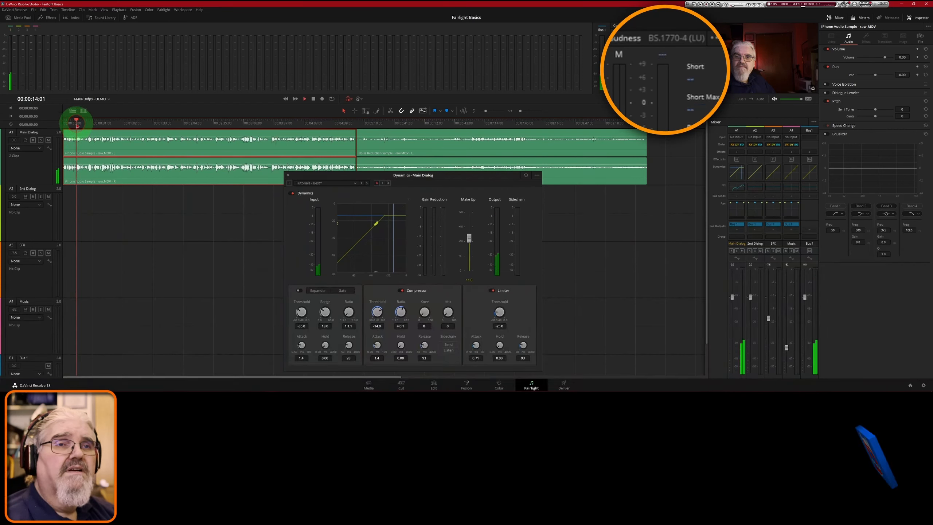
left_click(90, 124)
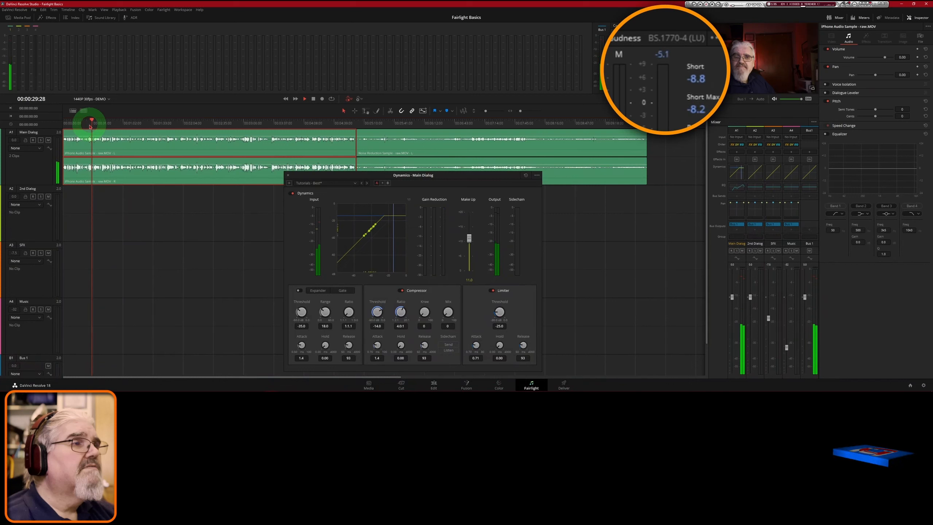
key("space")
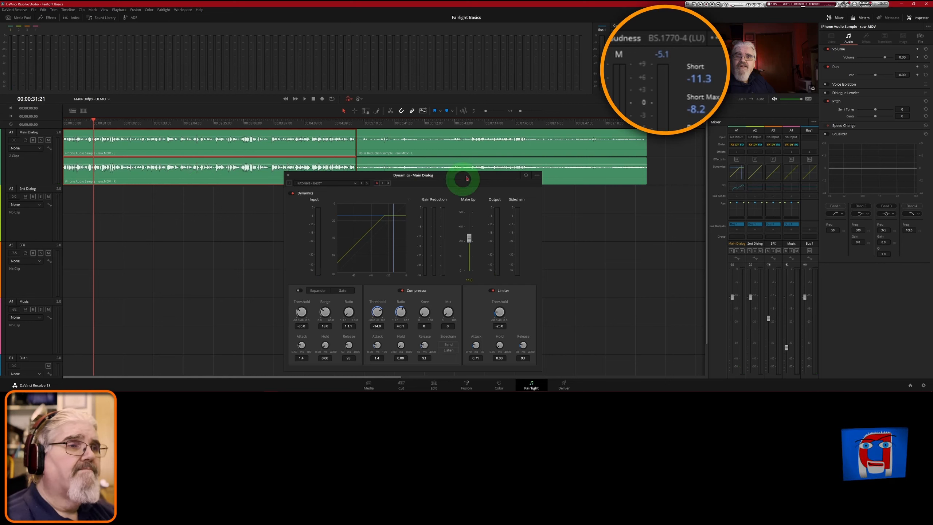
Close the dynamics settings, move only the Noise Reduction Sample clip's audio to the 2nd Dialog track on the Edit page, and return to Fairlight.
left_click(289, 176)
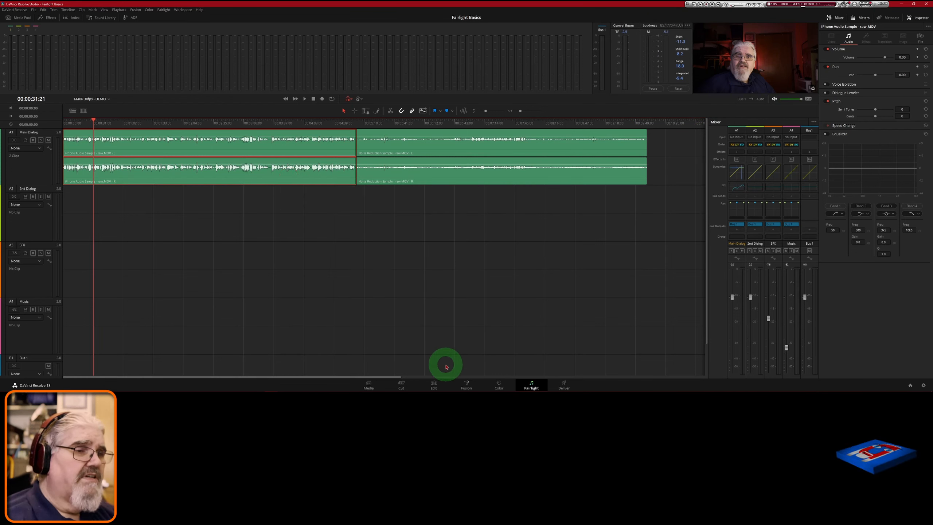
left_click(433, 385)
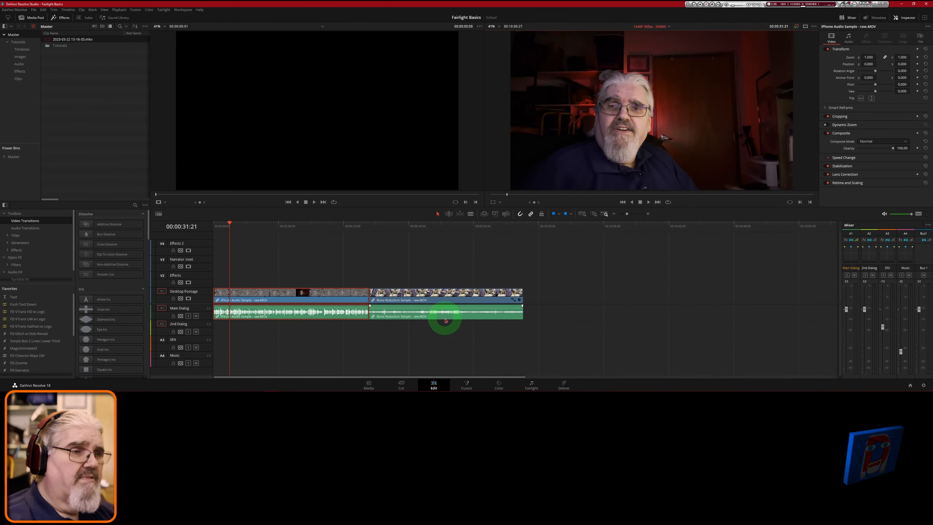
left_click(446, 320)
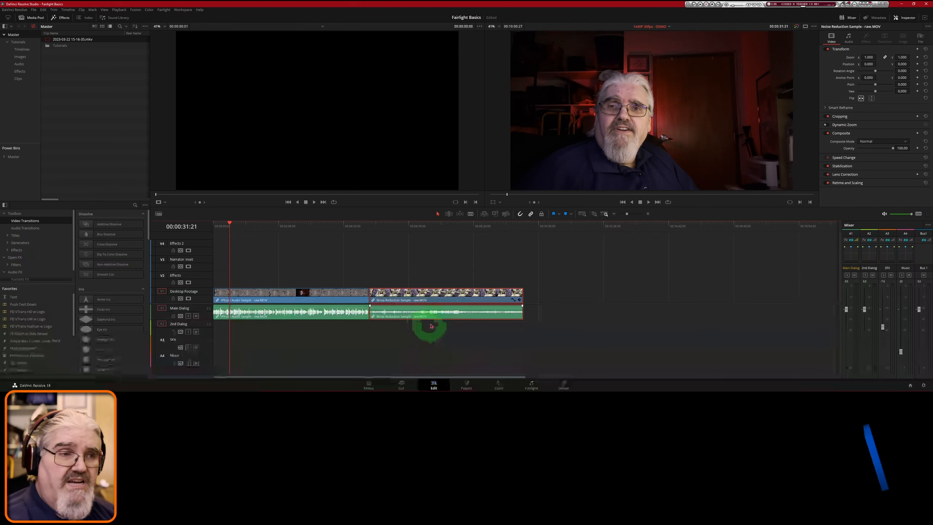
key("alt")
left_click(440, 319, "alt")
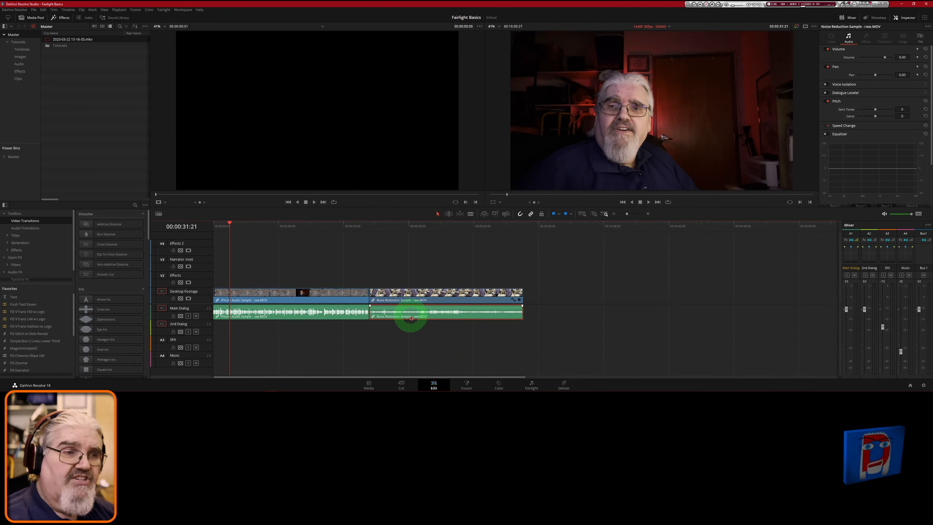
left_click_drag(390, 320, 389, 326)
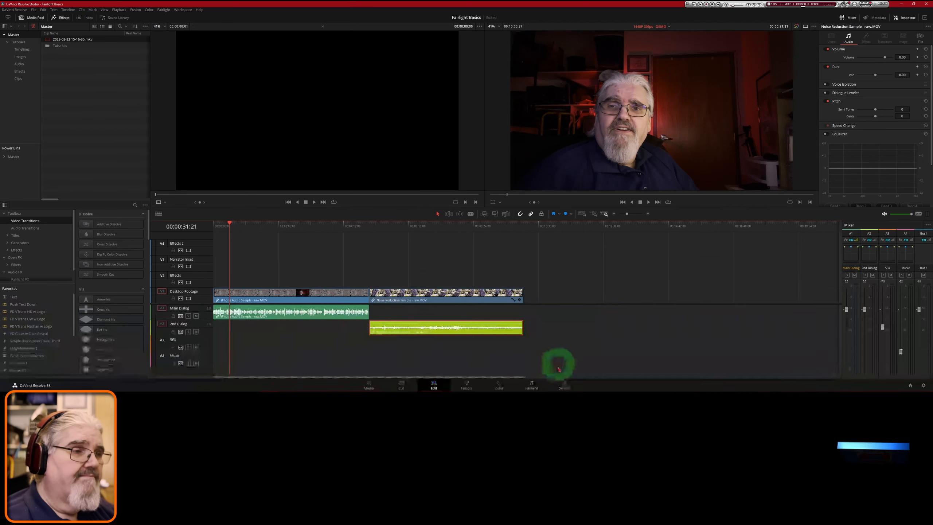
left_click(531, 385)
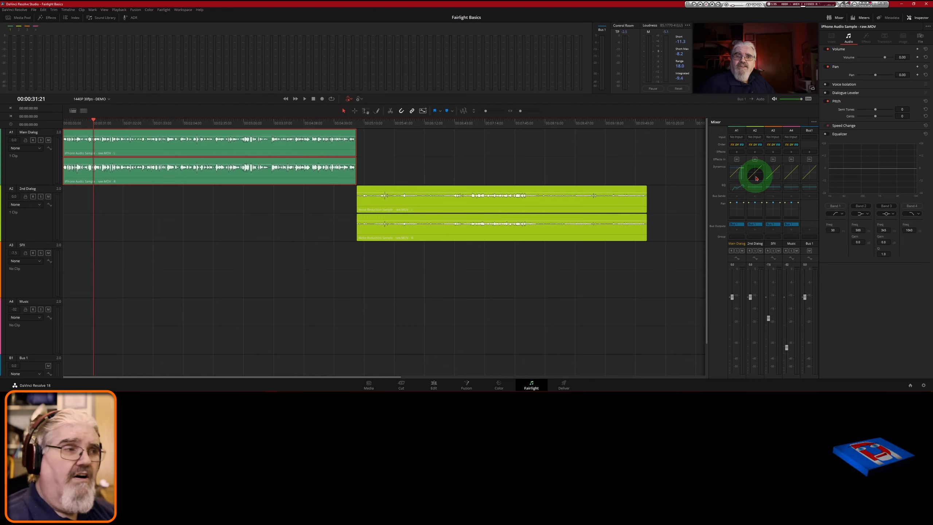
Play the noise reduction sample from about 00:05:41:02 and from about 00:07:06 to hear its background noise.
left_click(395, 125)
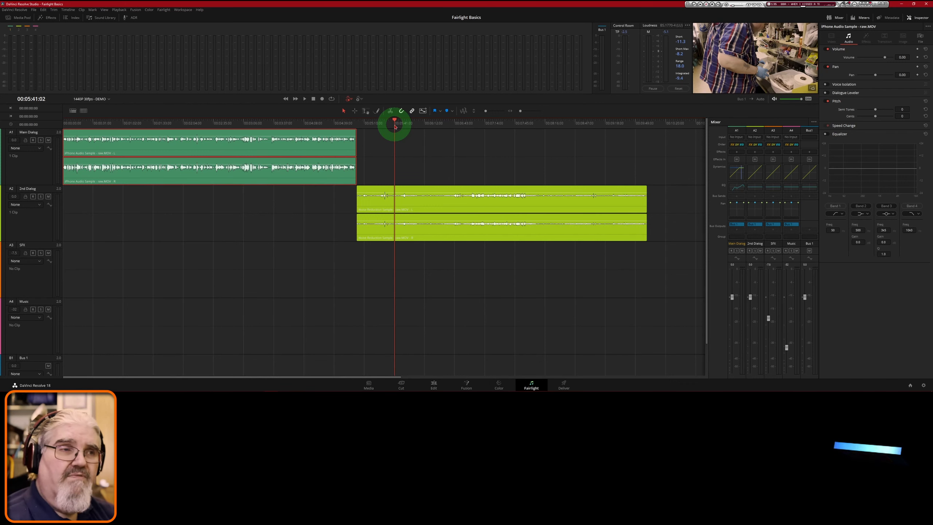
key("space")
left_click(475, 125)
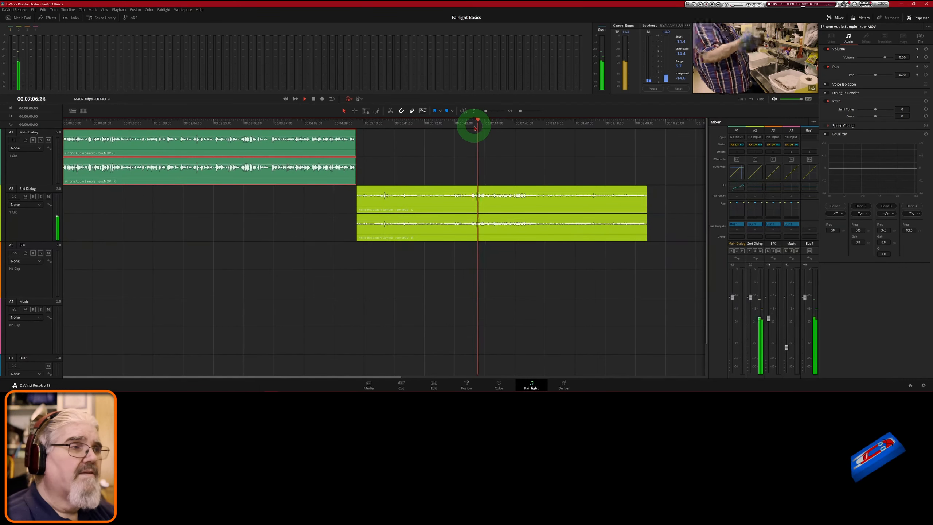
key("space")
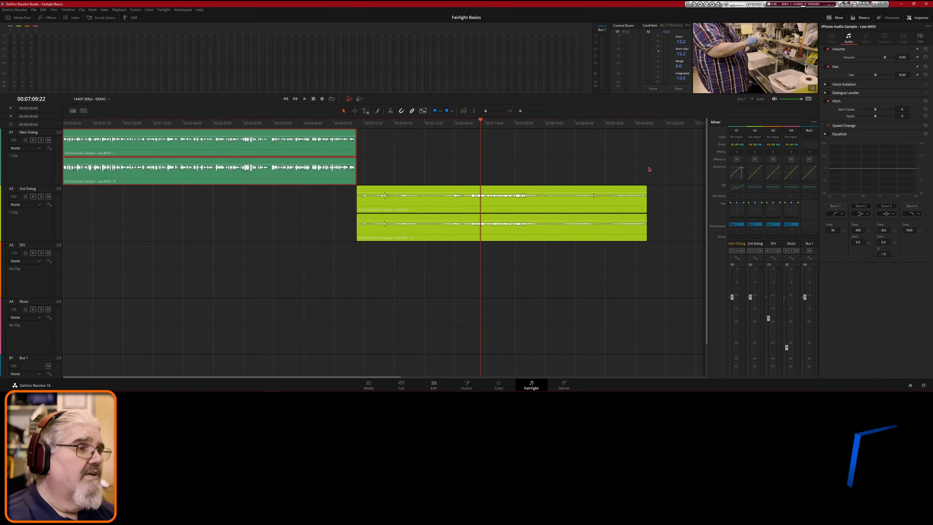
Apply the Road To Health equalizer preset to the 2nd Dialog track, close the equalizer, and play the clip from 00:07:09:22.
left_click(757, 189)
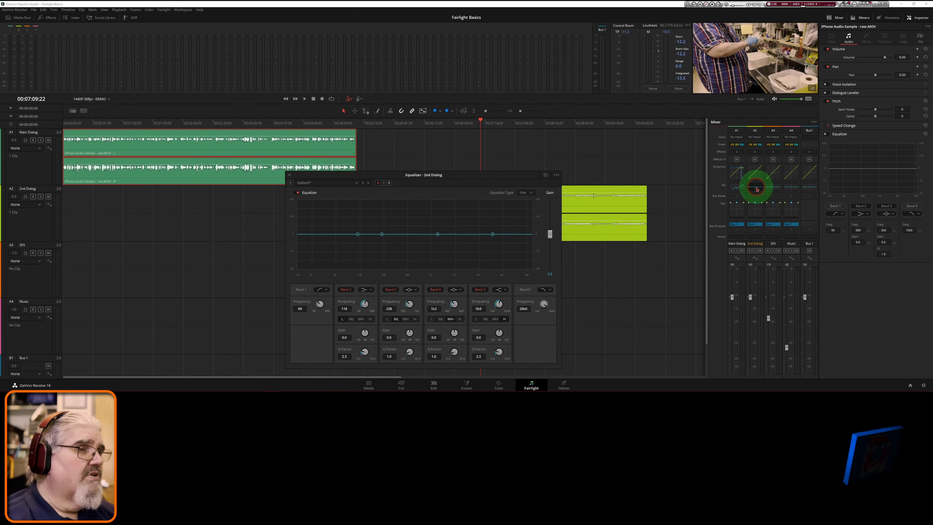
left_click(356, 183)
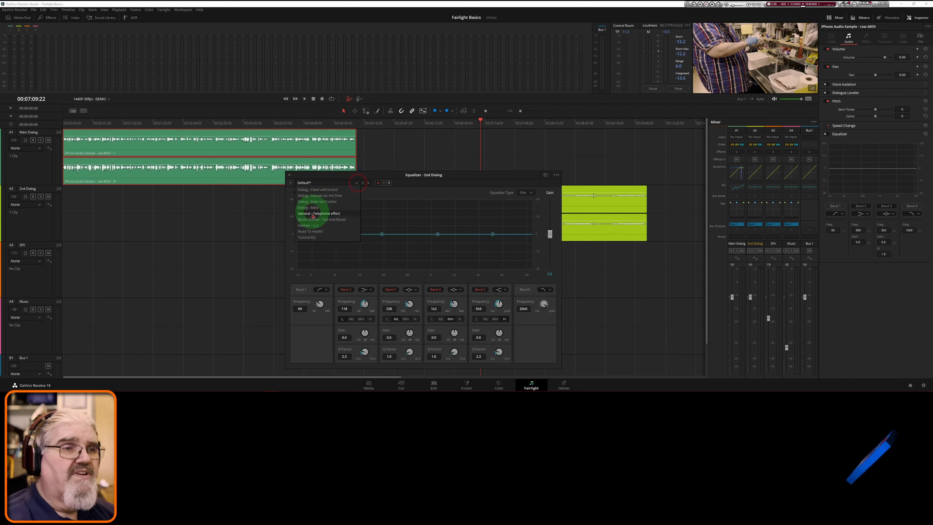
left_click(310, 232)
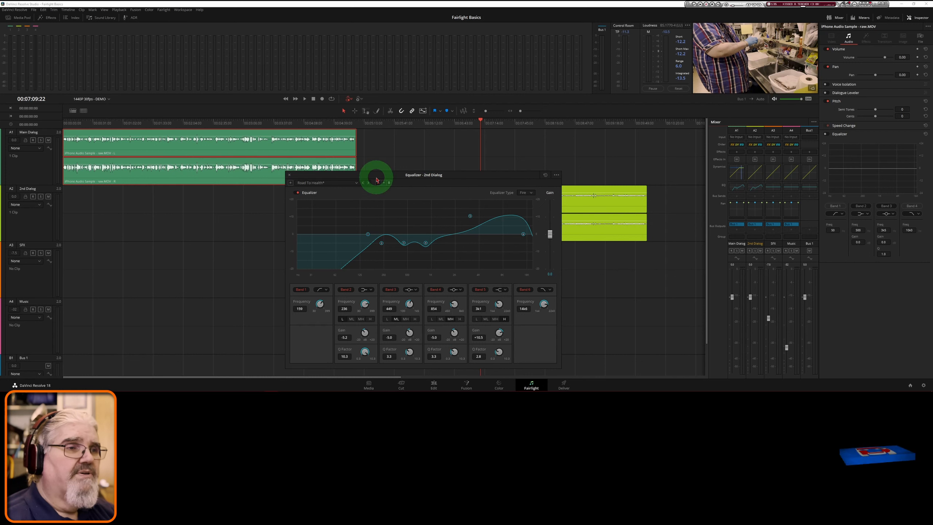
left_click(289, 175)
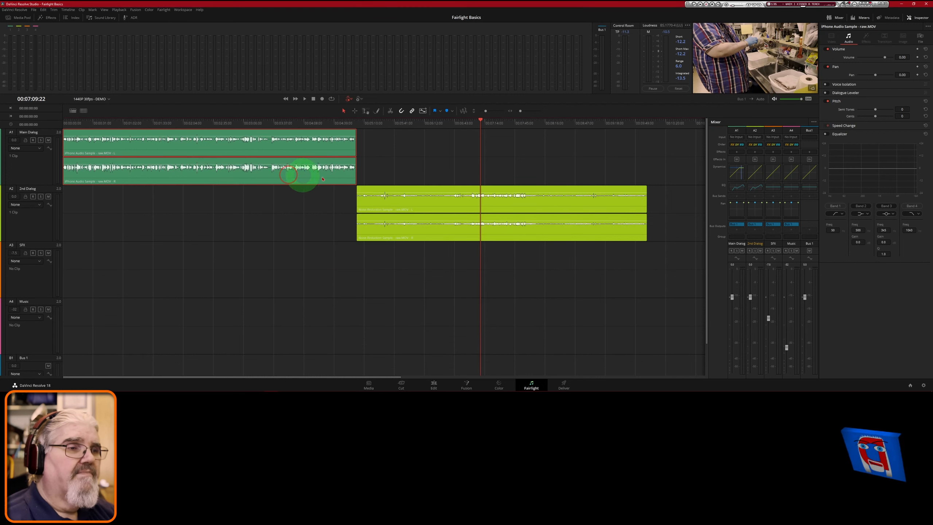
key("space")
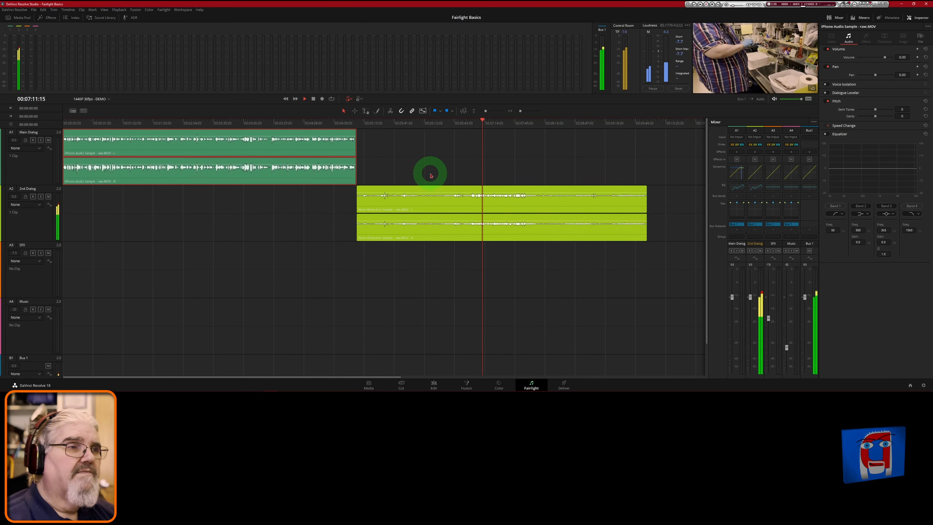
key("space")
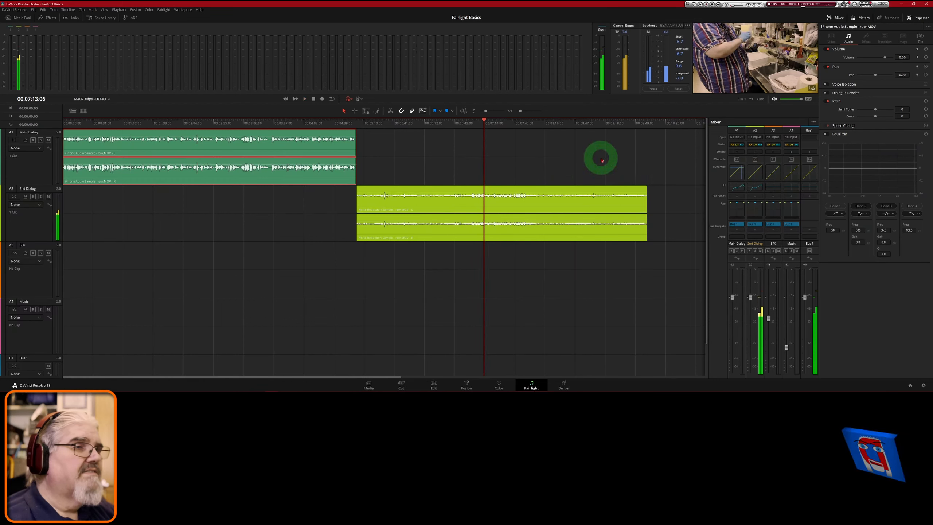
Apply the Tutorial Settings dynamics preset to the 2nd Dialog track, play the clip from 00:07:13:06, and close the dynamics settings.
double_click(755, 173)
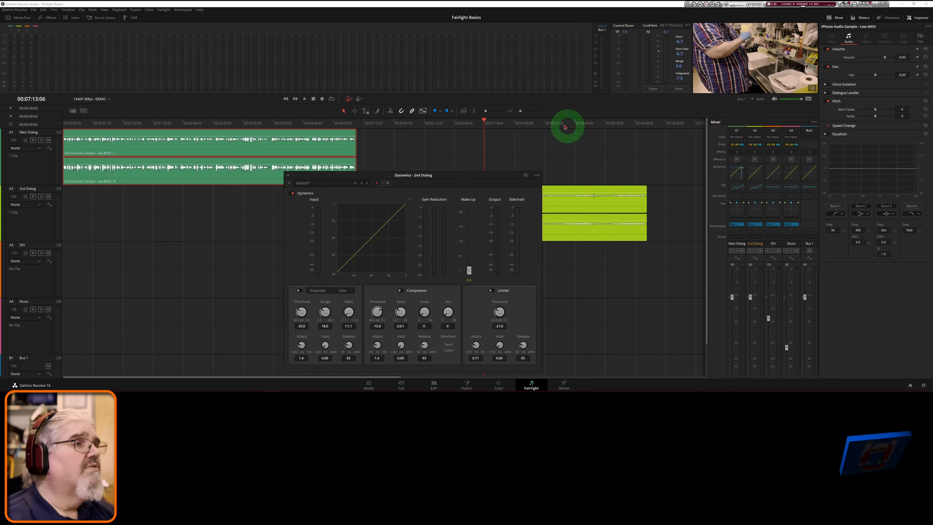
left_click(332, 184)
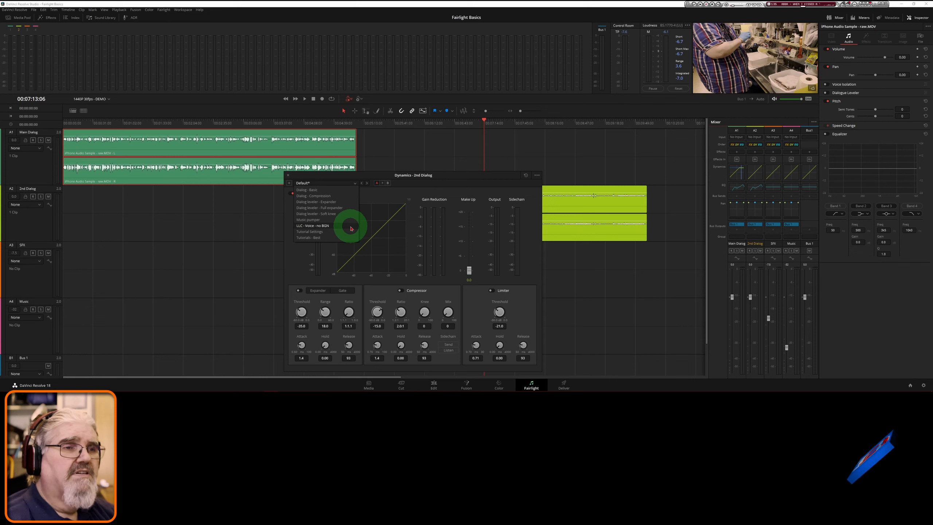
left_click(314, 233)
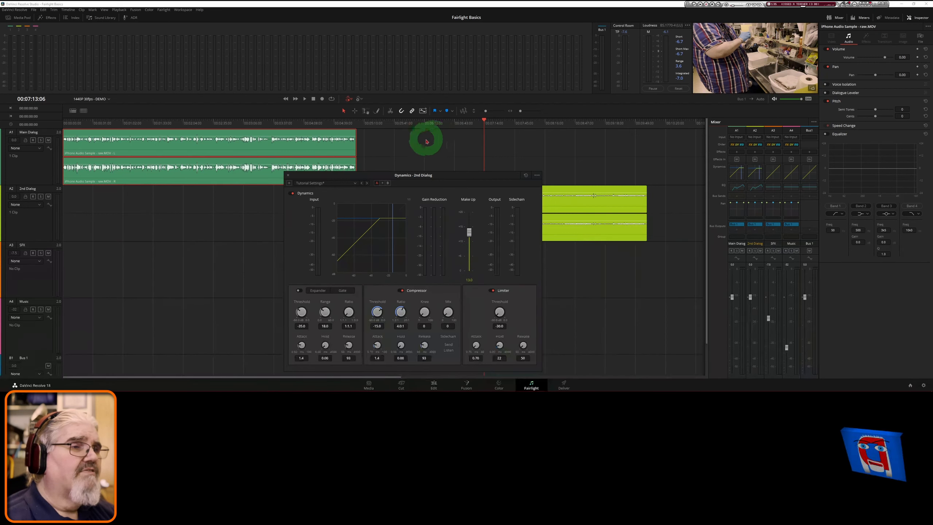
key("space")
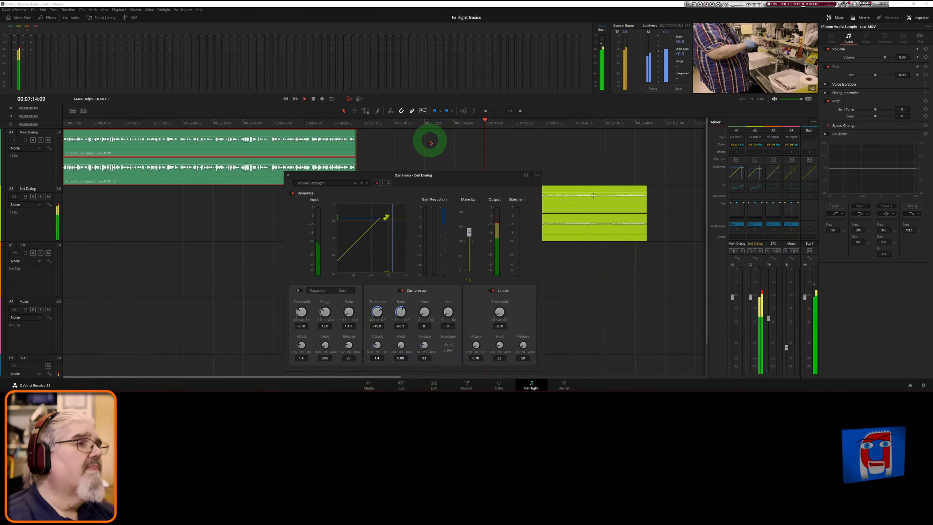
key("space")
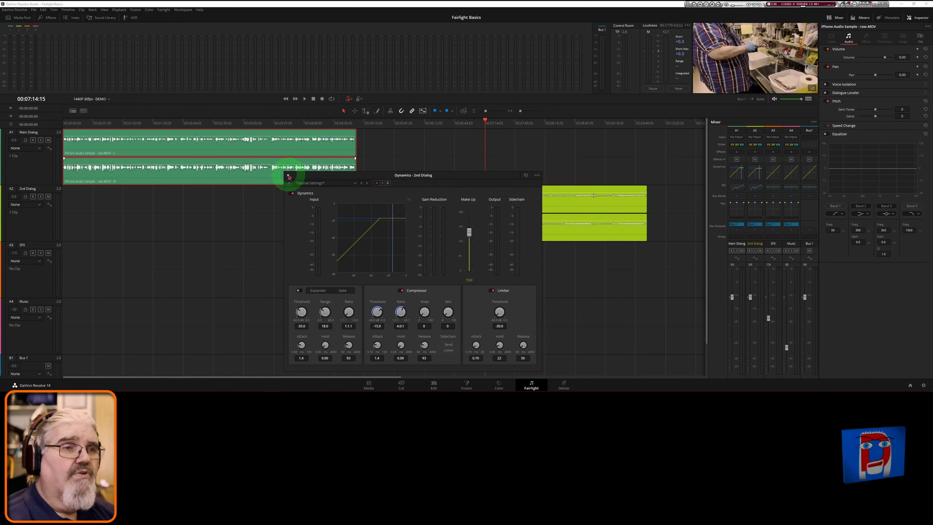
left_click(288, 176)
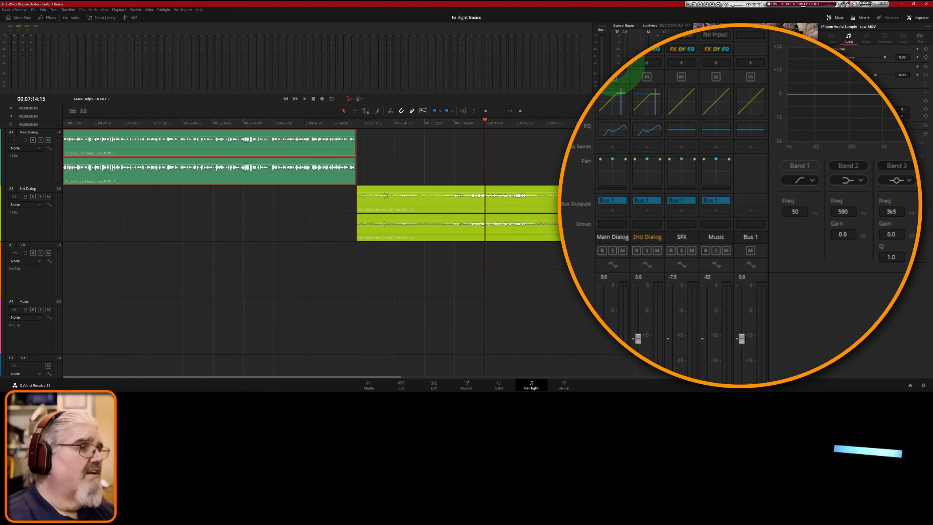
Add the Clarity Vx Stereo restoration effect to the 2nd Dialog track, position its window below the clips, and set Analysis to Double.
left_click(647, 64)
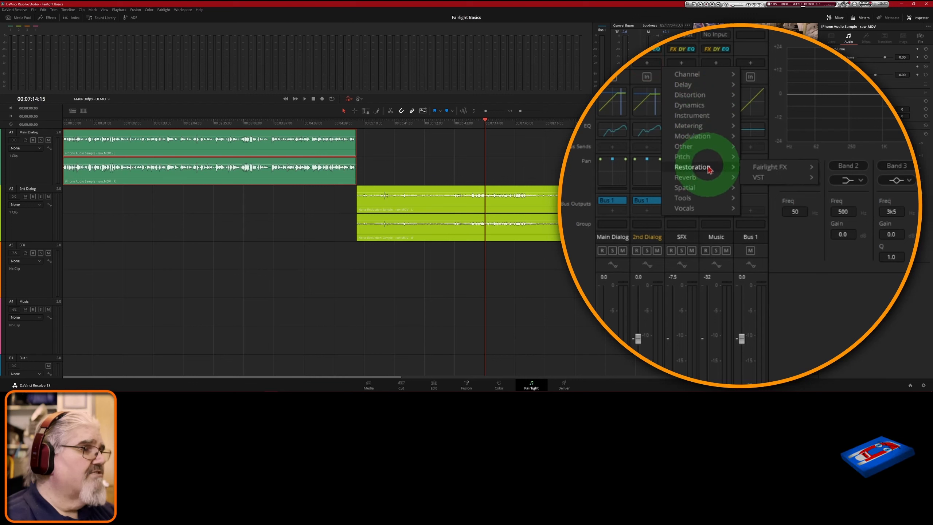
mouse_move(709, 169)
mouse_move(784, 180)
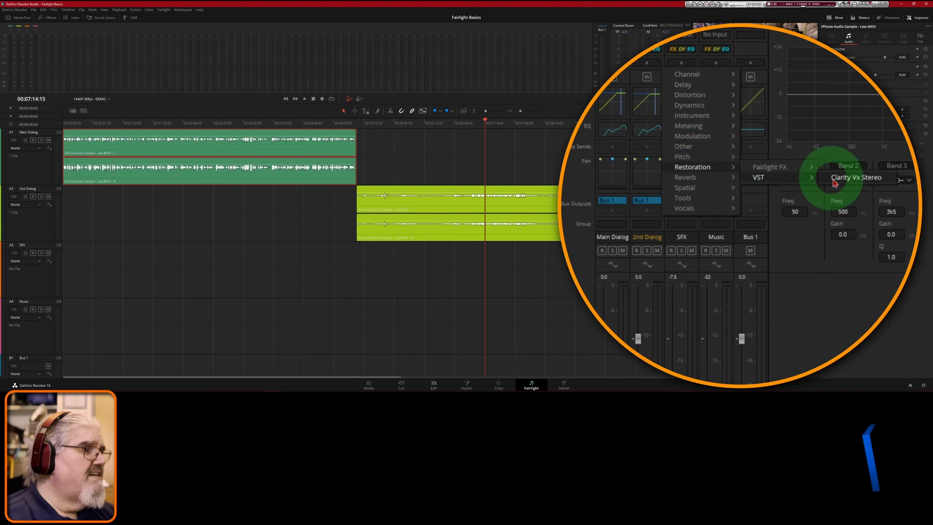
left_click(864, 182)
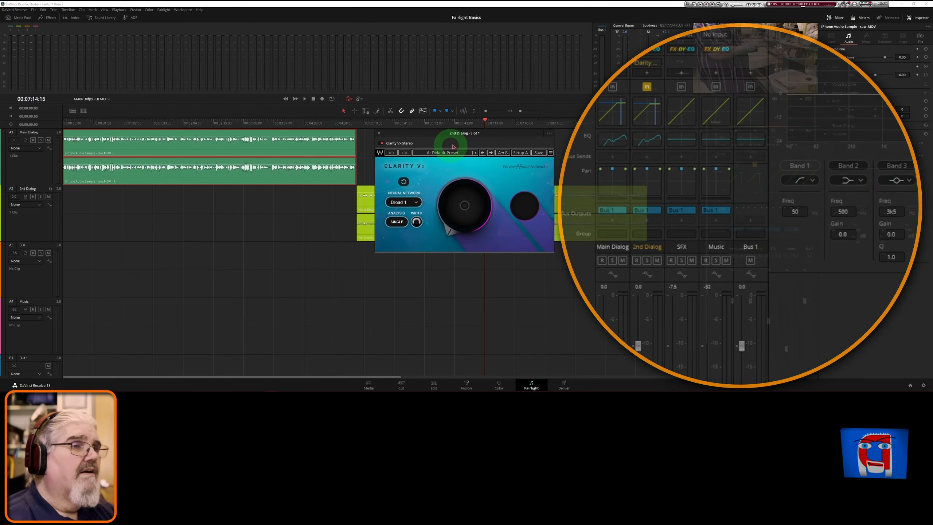
left_click_drag(494, 139, 499, 256)
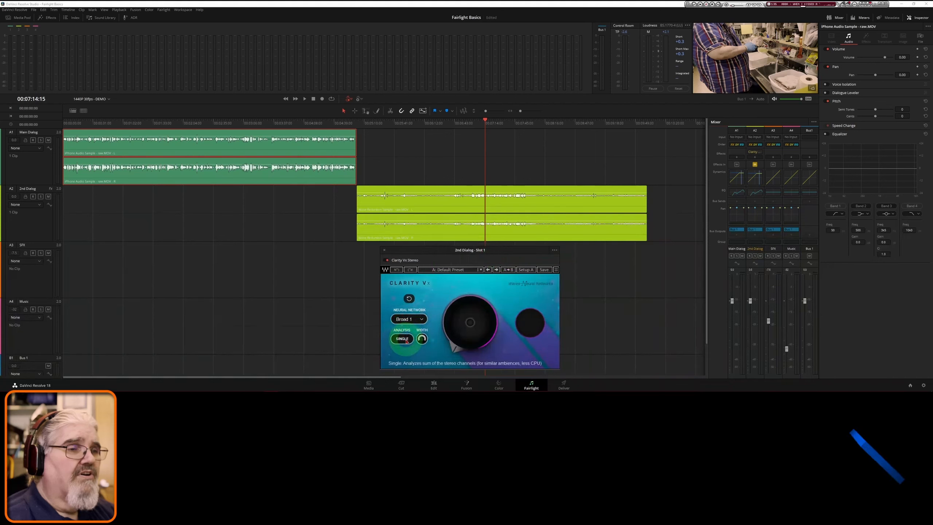
left_click(407, 341)
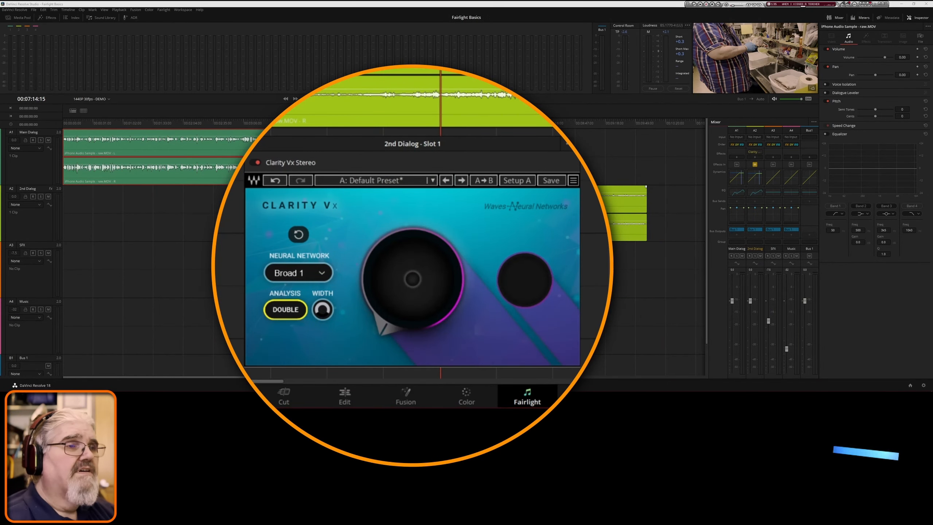
Raise the Clarity Vx ambience reduction gradually to 100.0 while playing the noise reduction sample from 00:05:20:05 and near 00:07:06.
left_click(374, 123)
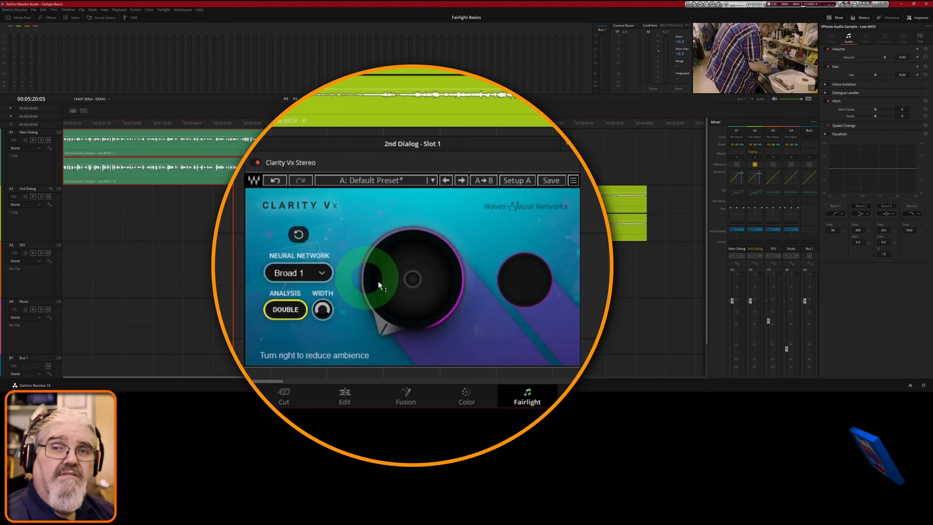
mouse_move(394, 281)
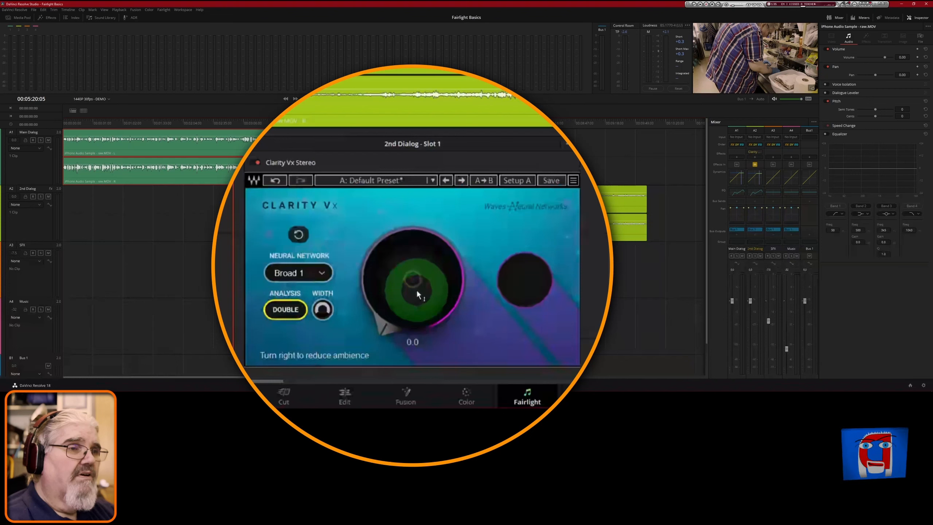
key("space")
left_click_drag(419, 289, 422, 17)
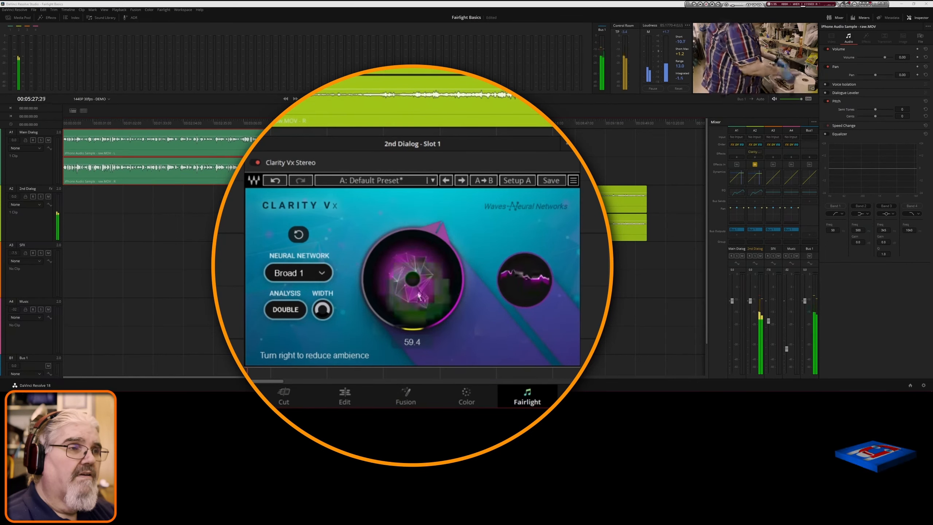
left_click_drag(434, 264, 434, 207)
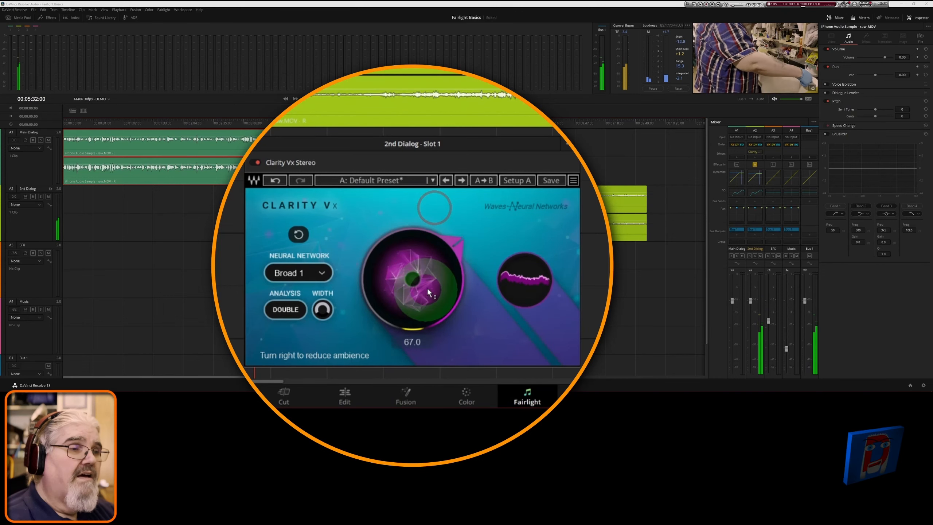
left_click_drag(426, 297, 434, 112)
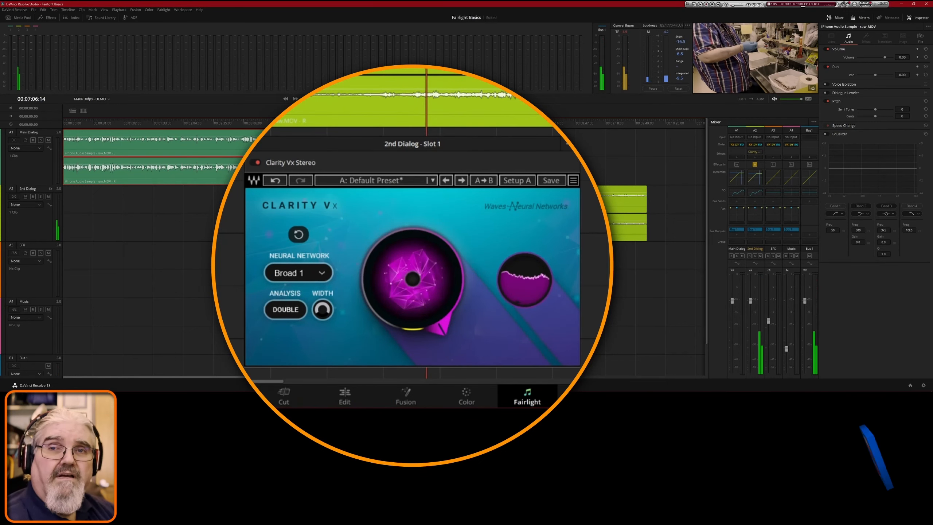
Lower the Clarity Vx ambience reduction to roughly the three o'clock position while playing from 00:07:07:19, and toggle the effect to compare the sound.
mouse_move(442, 266)
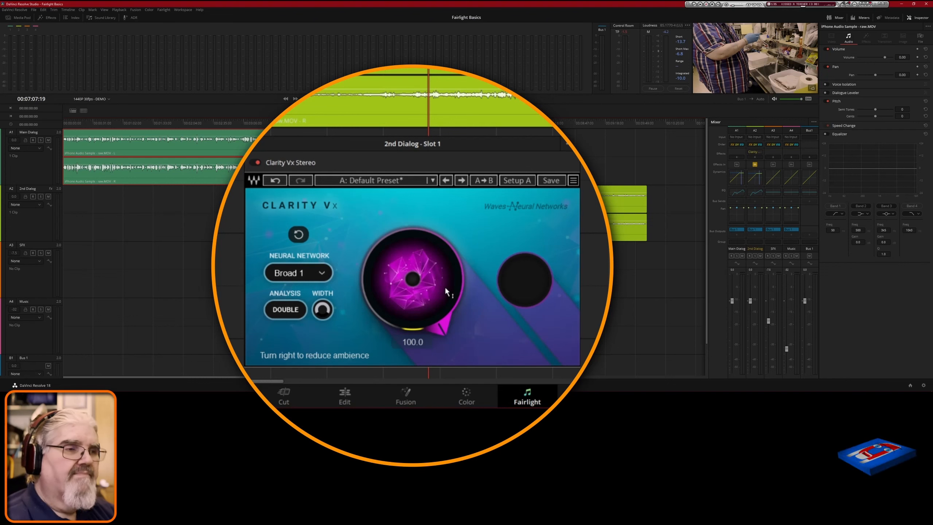
key("space")
left_click_drag(444, 287, 435, 400)
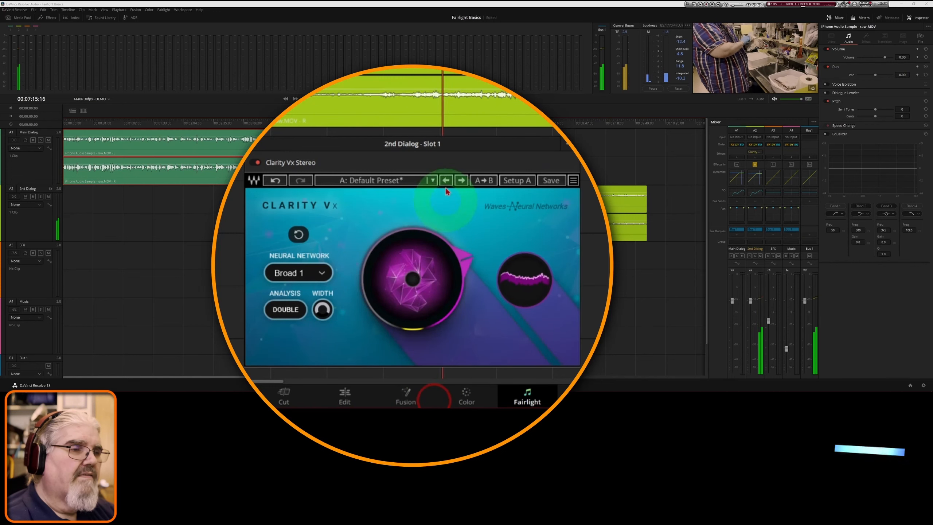
left_click_drag(441, 255, 441, 291)
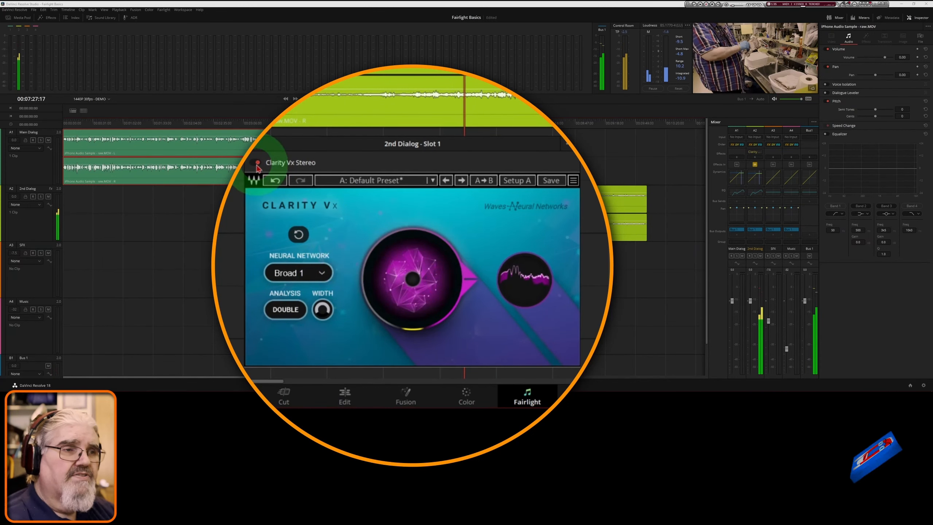
left_click(256, 165)
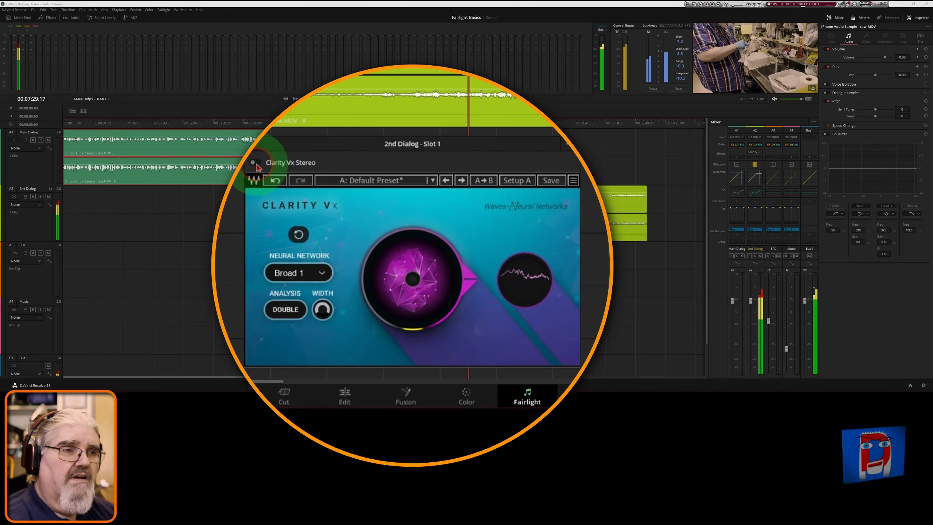
left_click(255, 164)
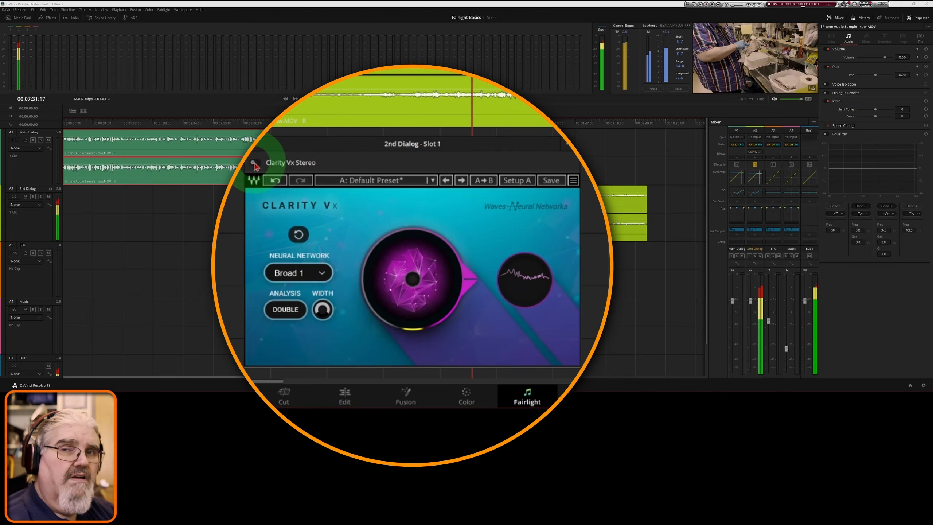